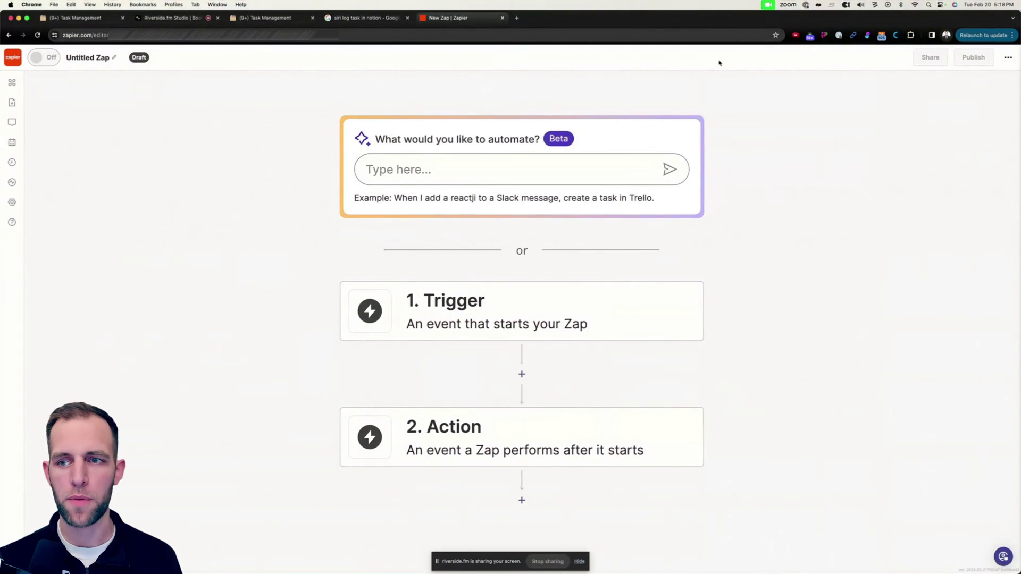
Have Copilot build a 'when webhook is caught create task in Notion' zap and copy its webhook URL
click(426, 177)
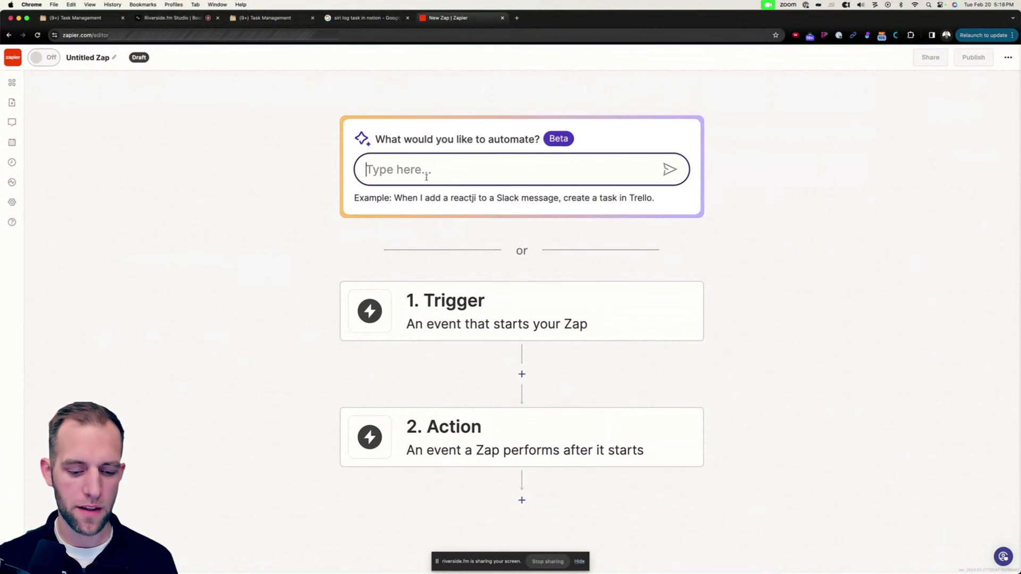
text(when webo)
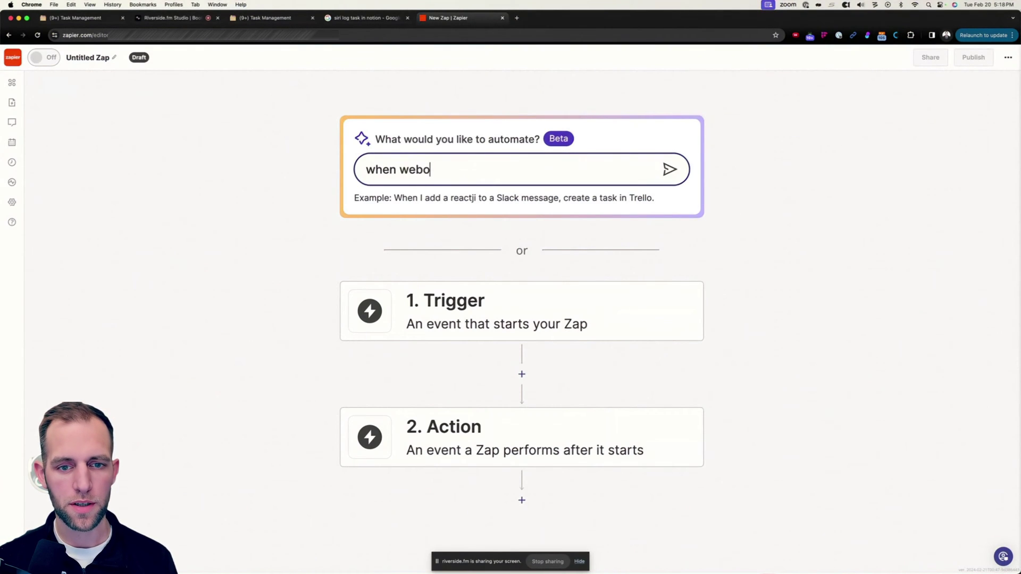
key(BackSpace)
text(hook is )
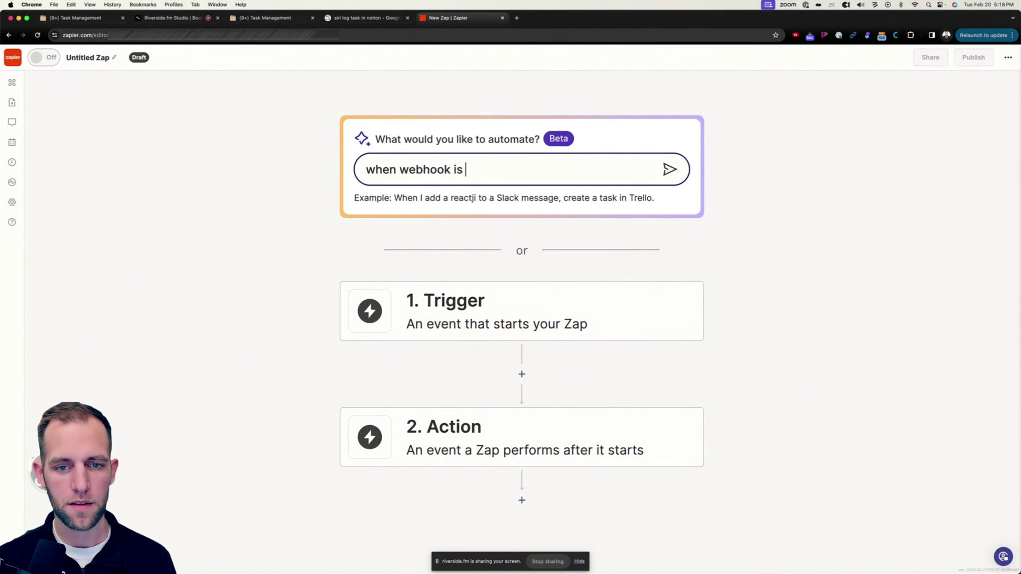
text(caught create task )
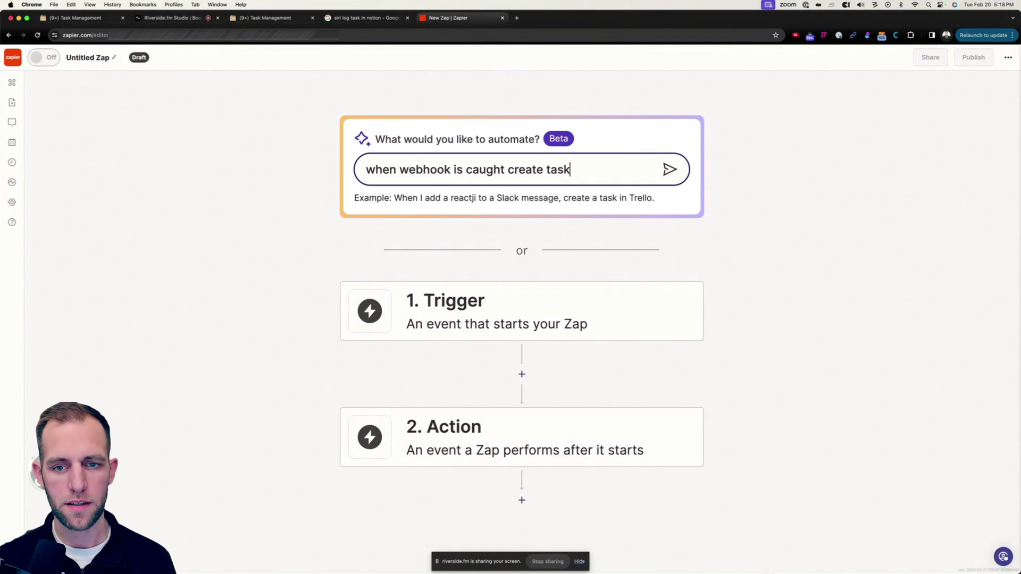
text(in notion)
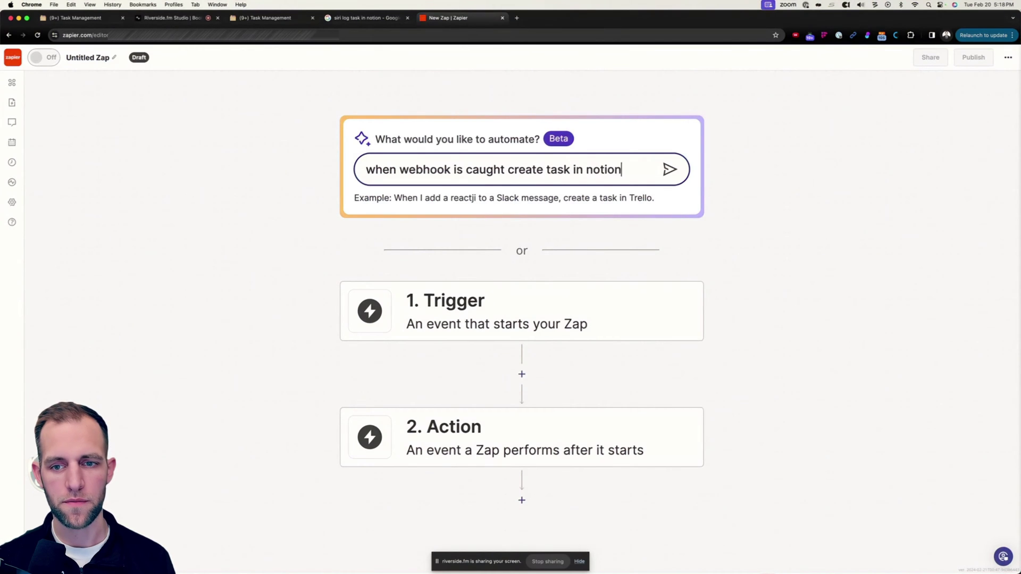
key(Return)
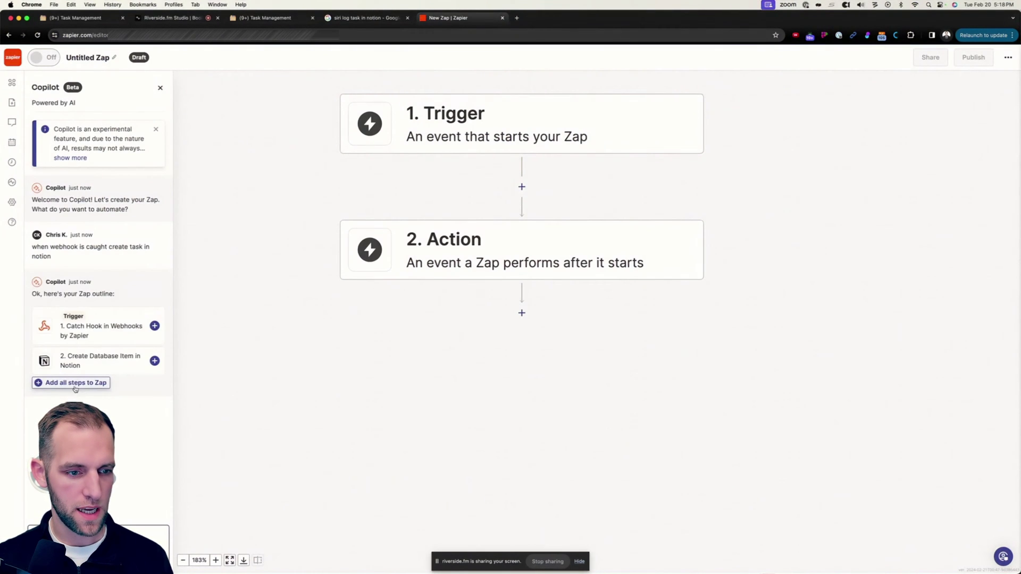
click(75, 386)
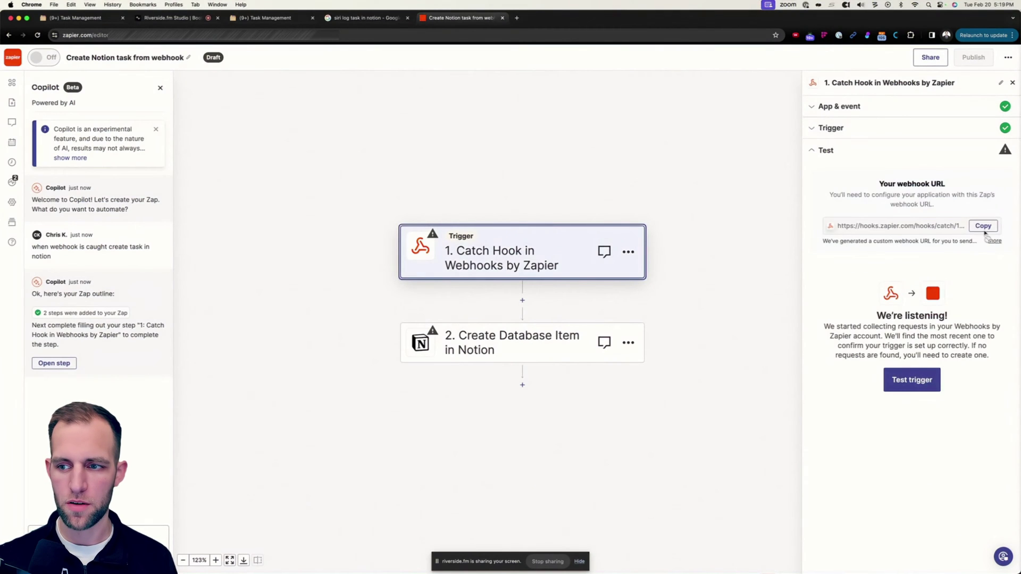
click(983, 226)
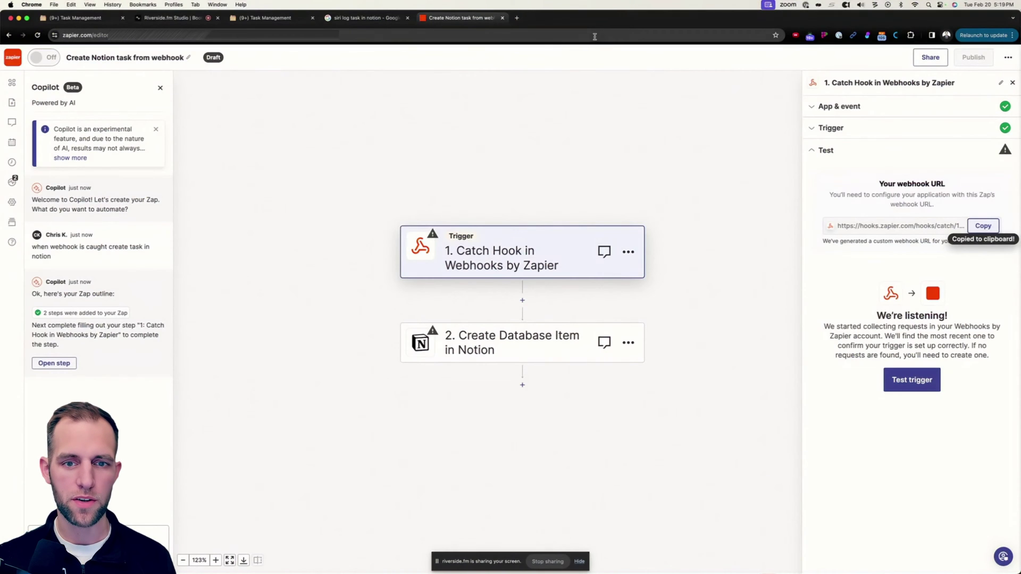
Add an Ask for Input action prompting 'What is the task?' to the new shortcut
key(super+Tab)
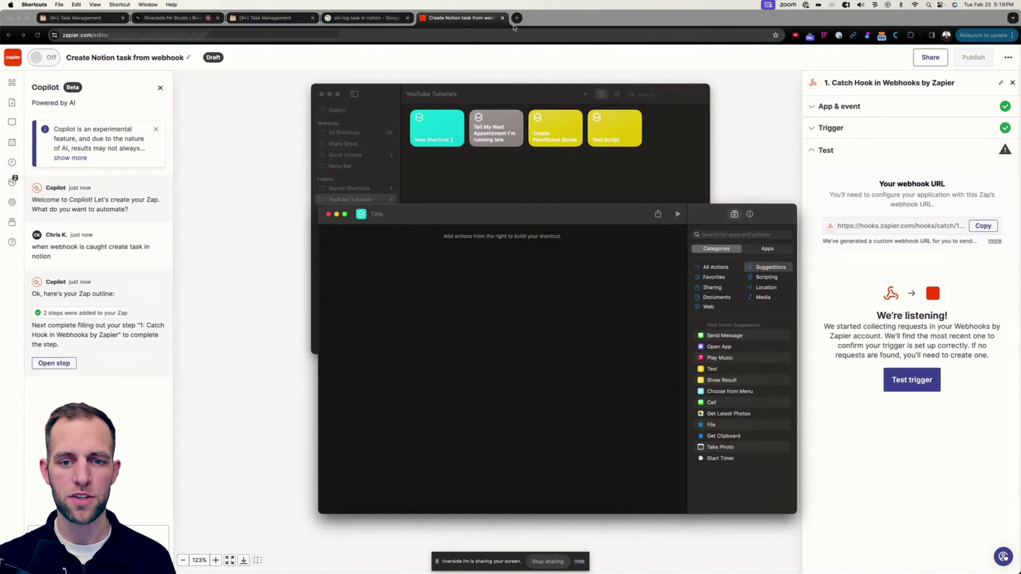
drag(489, 219, 459, 161)
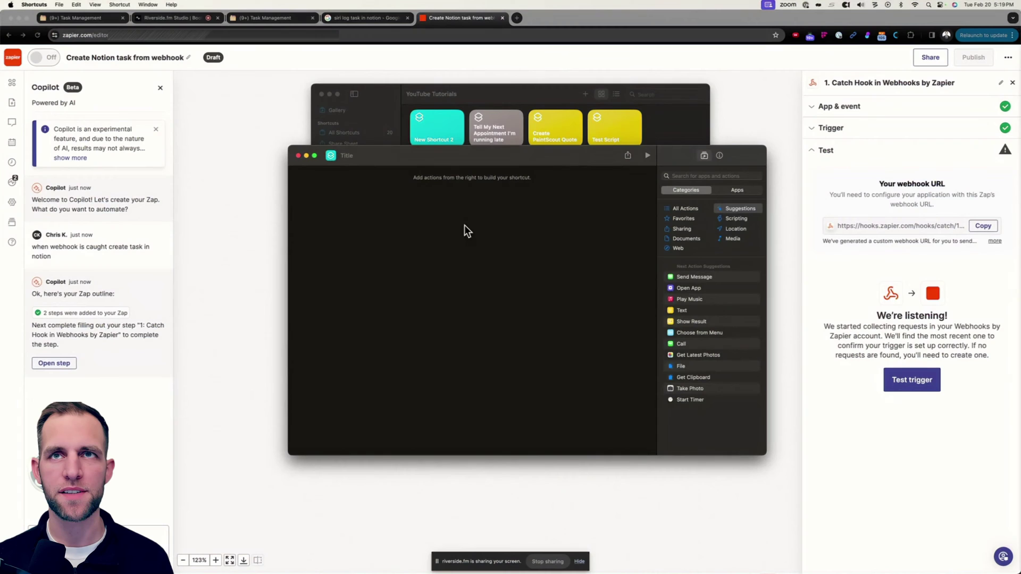
click(683, 174)
text(ask)
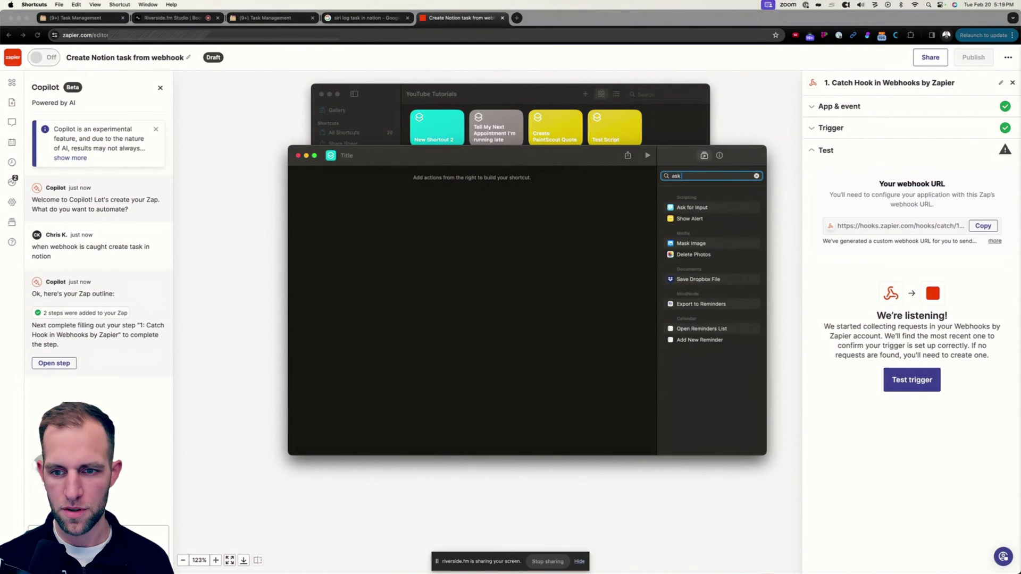
drag(724, 207, 386, 182)
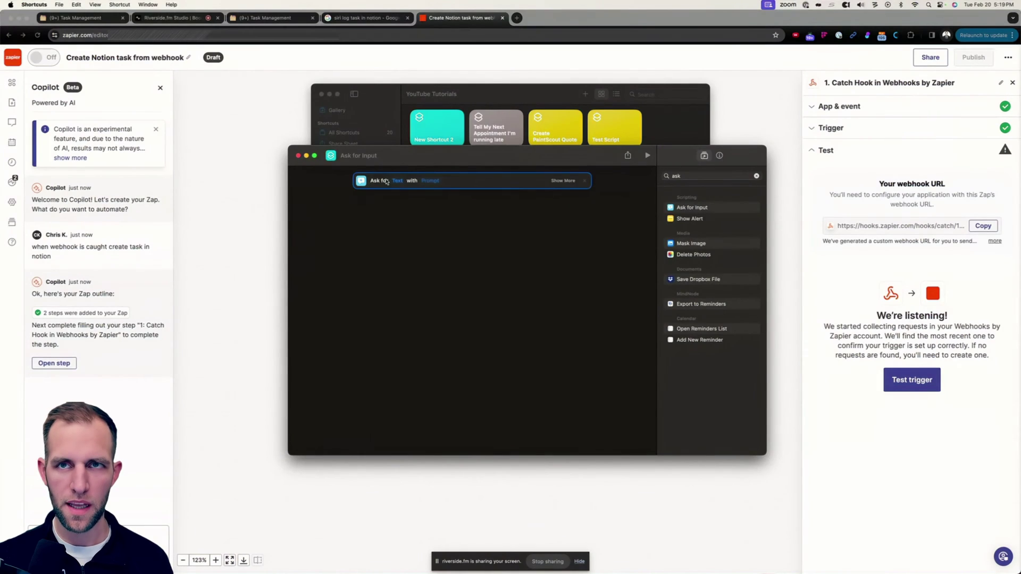
click(430, 180)
text(What is the task?)
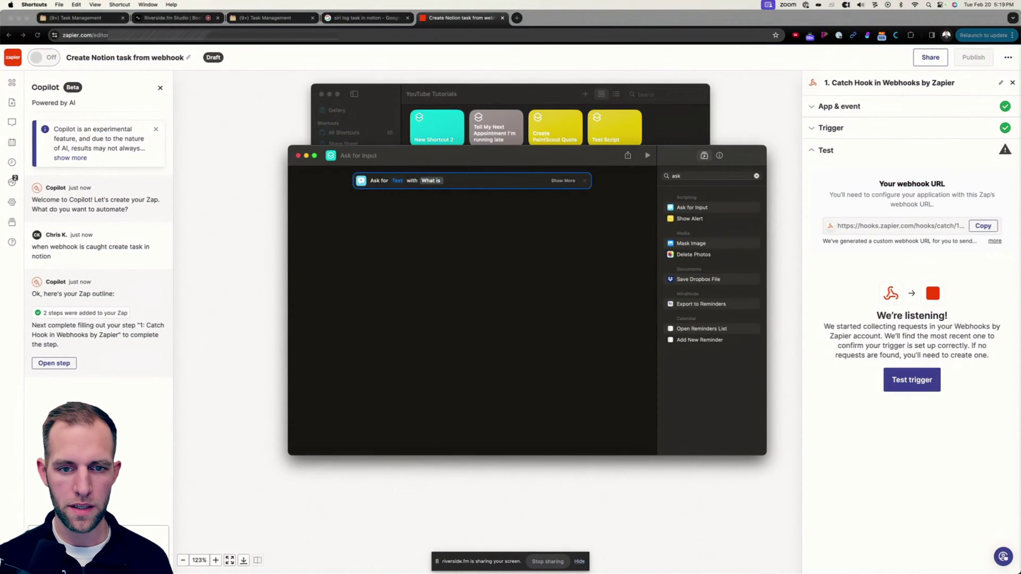
click(549, 225)
Add a Get Contents of URL action below Ask for Input
double_click(701, 175)
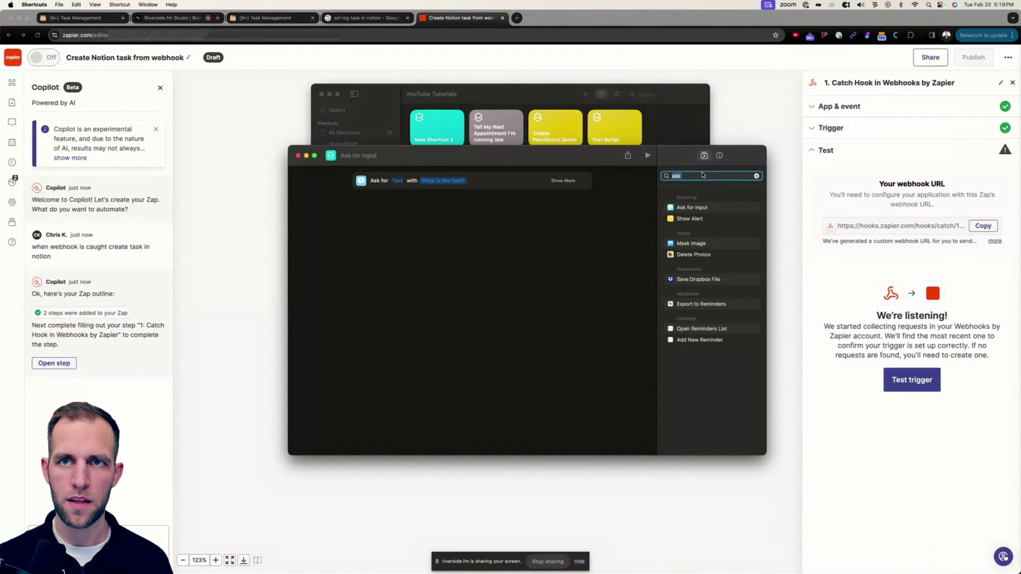
text(get url)
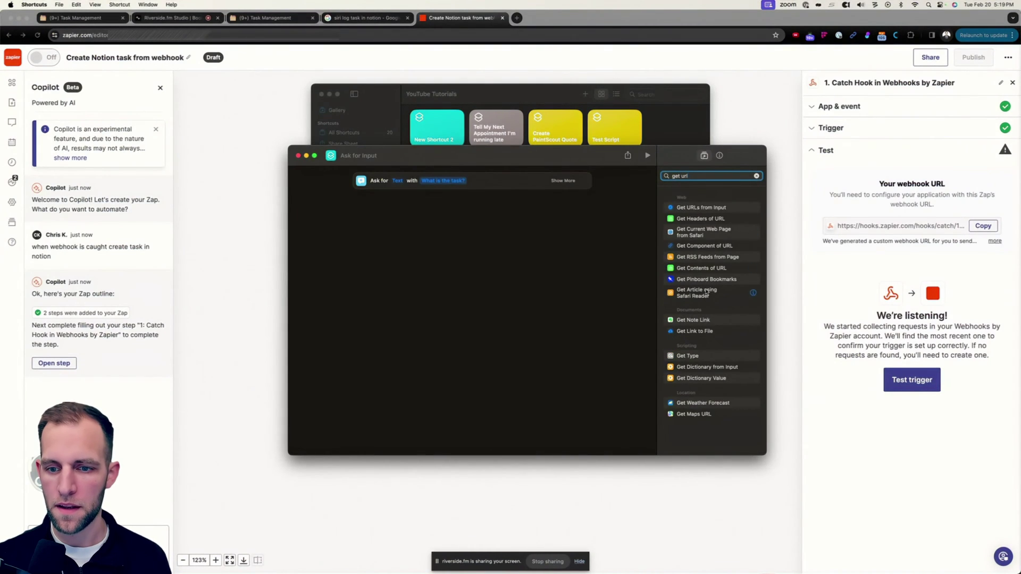
drag(701, 268, 481, 206)
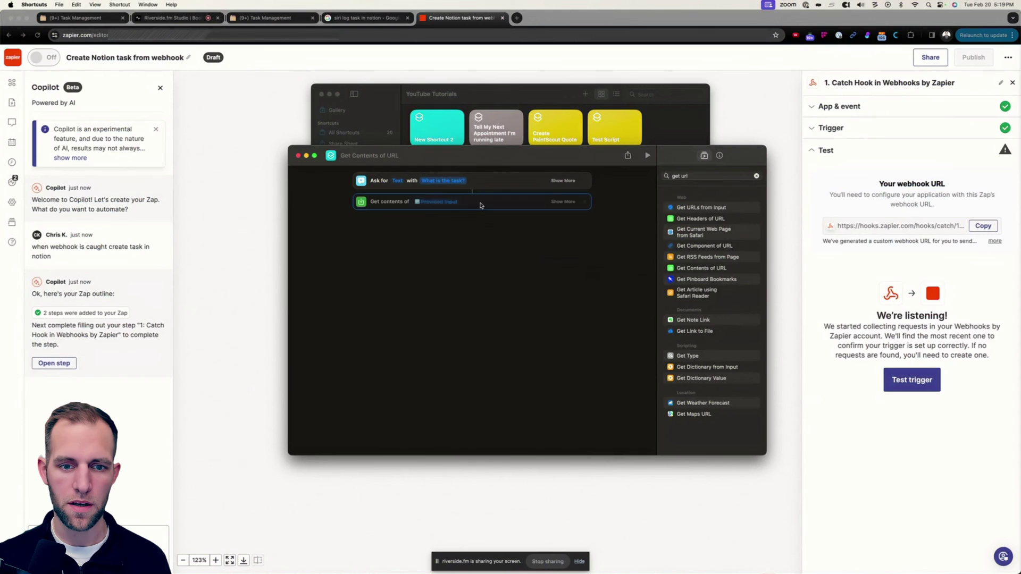
Set the URL request method to POST and add a Dictionary field to the request body
click(562, 201)
click(451, 220)
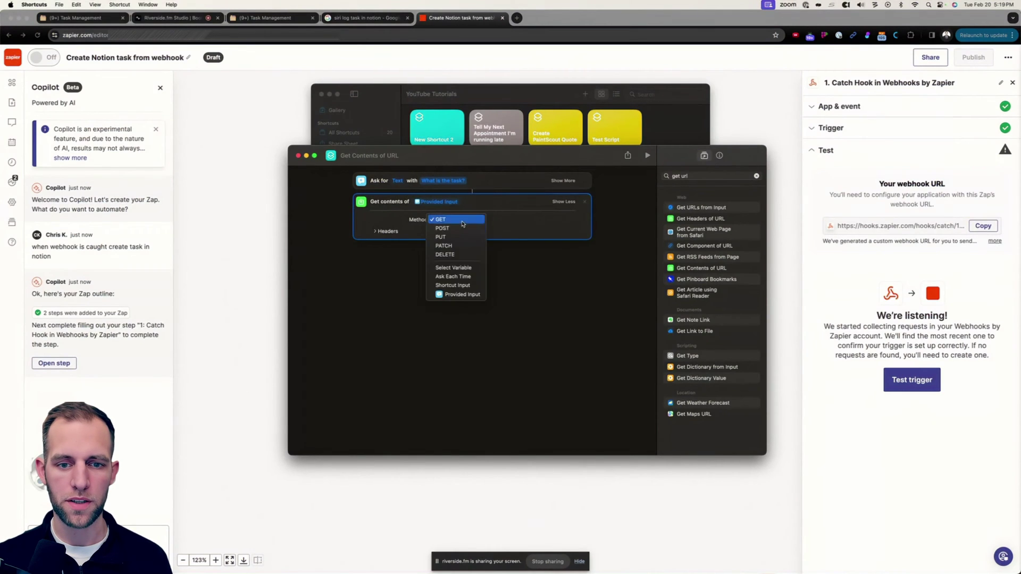
click(454, 223)
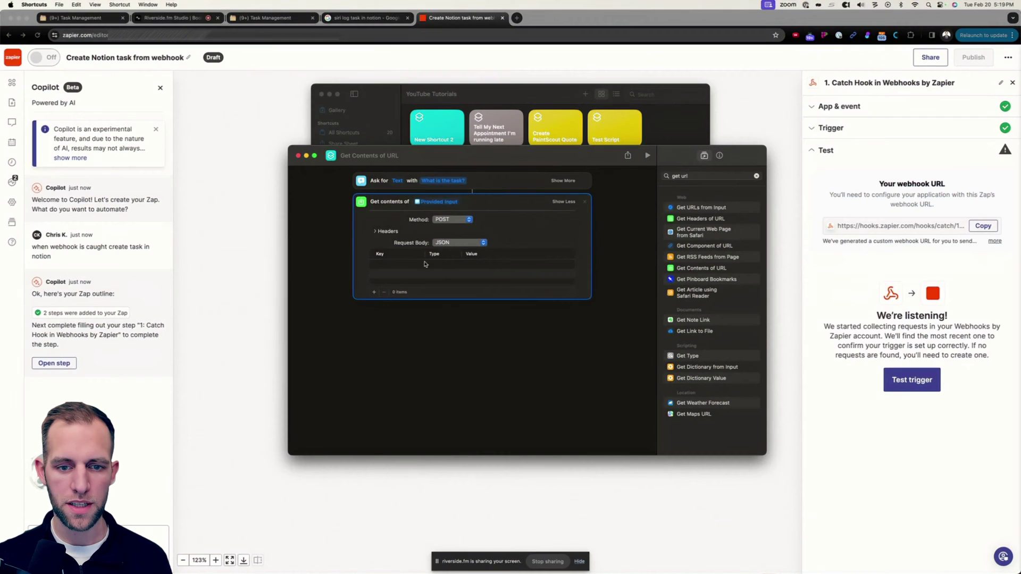
click(373, 292)
click(440, 264)
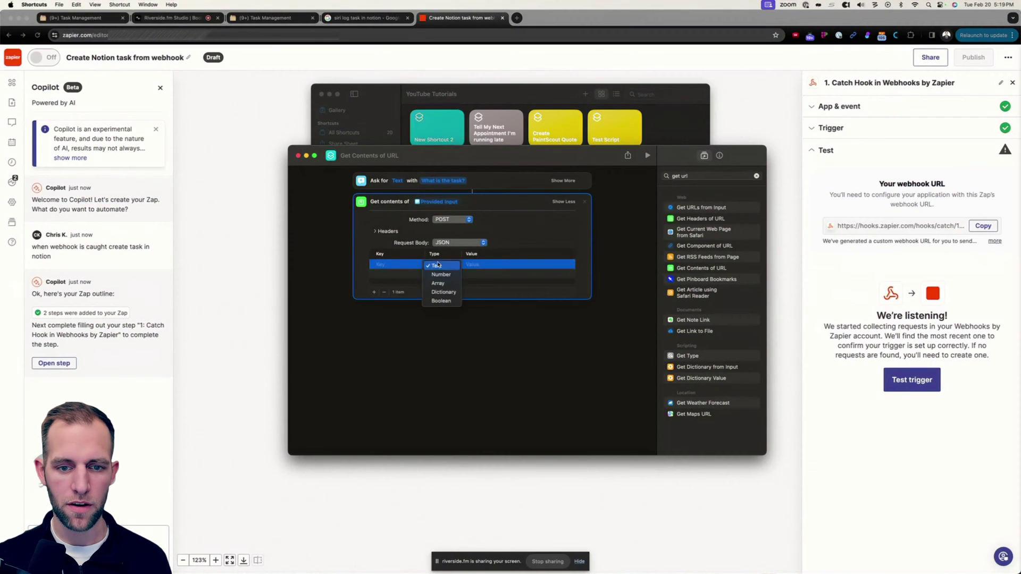
click(446, 294)
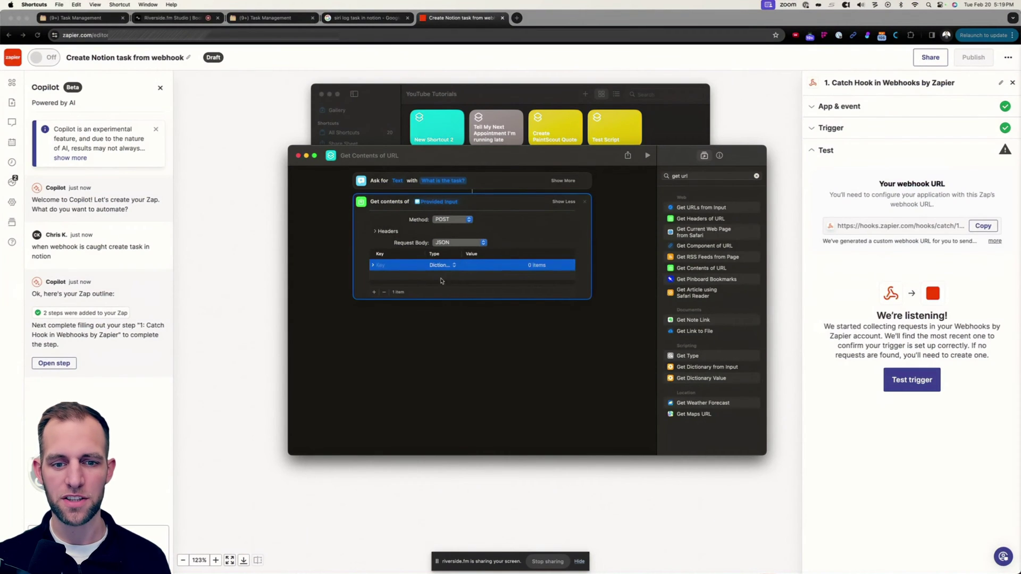
Name the dictionary 'properties' and add a taskname key inside it whose value is Provided Input
click(378, 265)
text(properties)
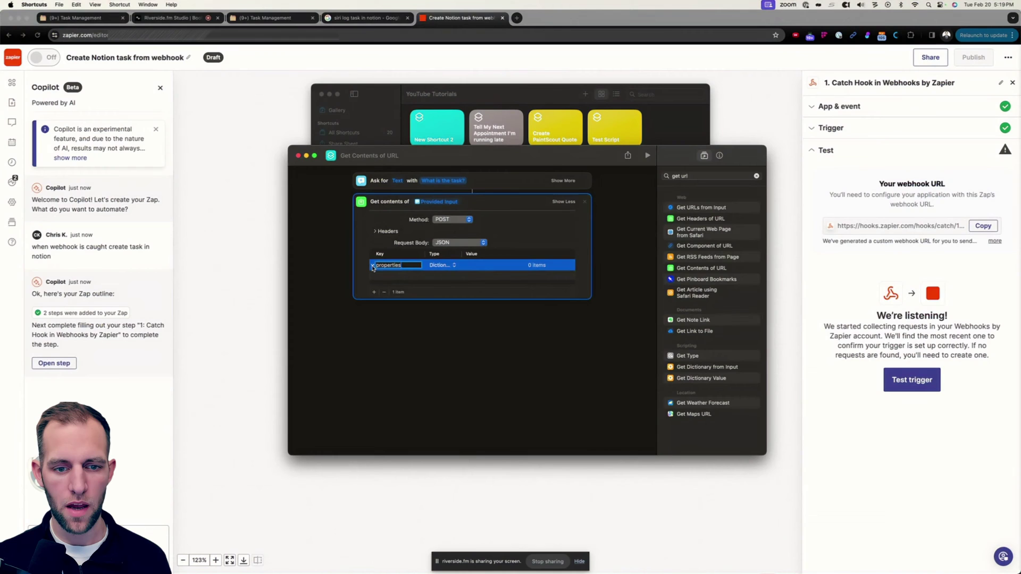
click(375, 293)
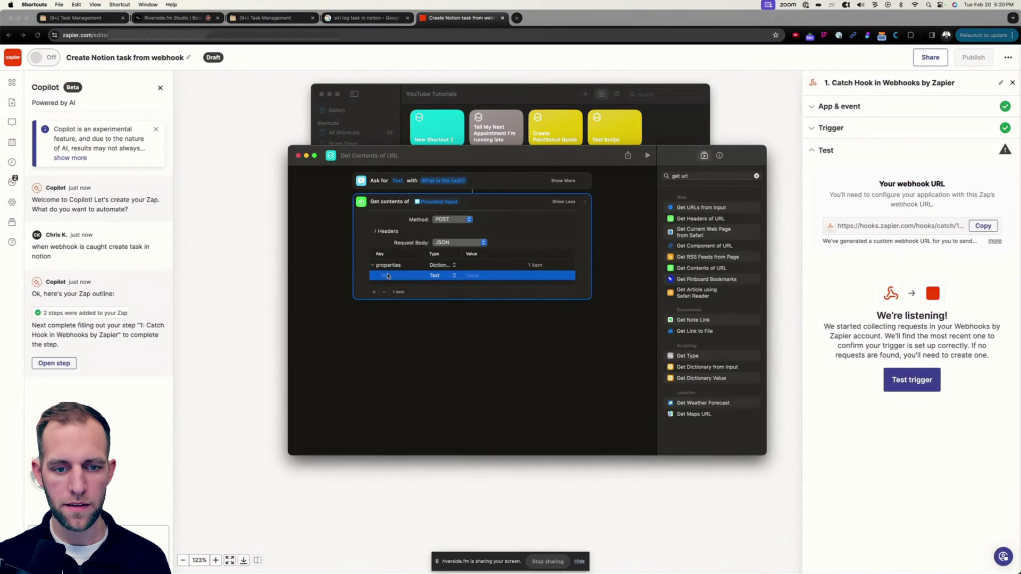
click(387, 276)
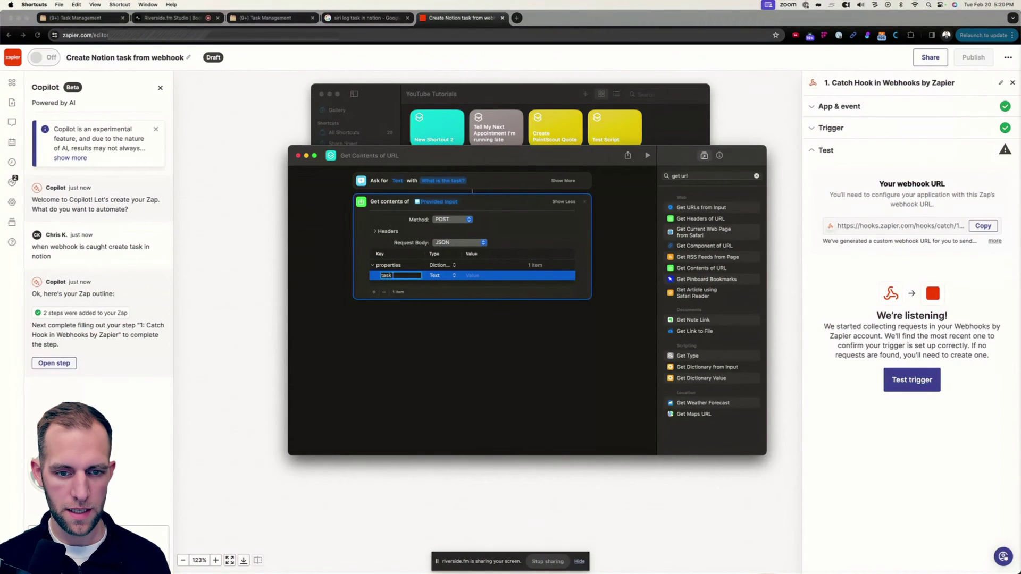
text(taskname)
click(475, 276)
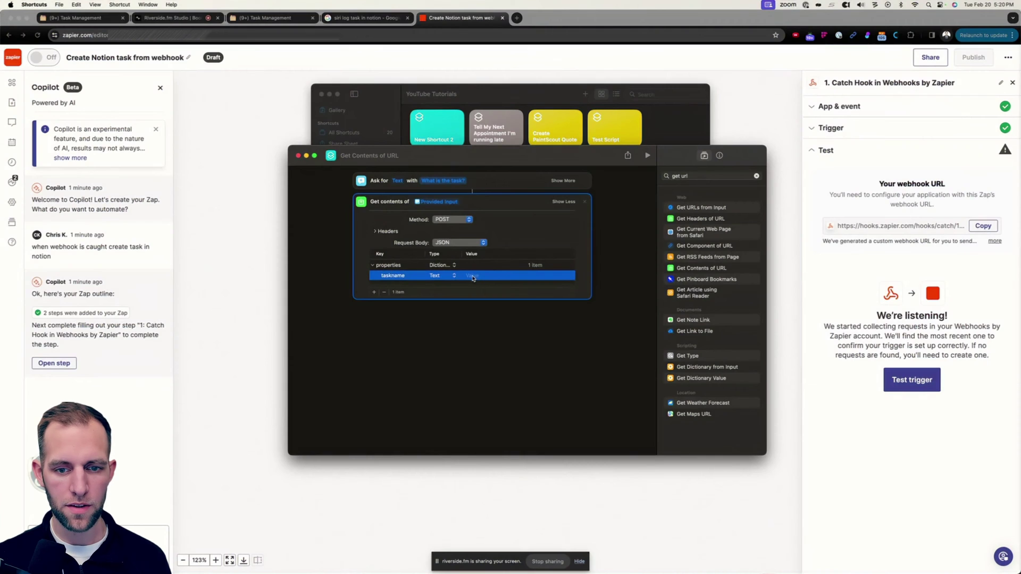
right_click(472, 278)
mouse_move(508, 311)
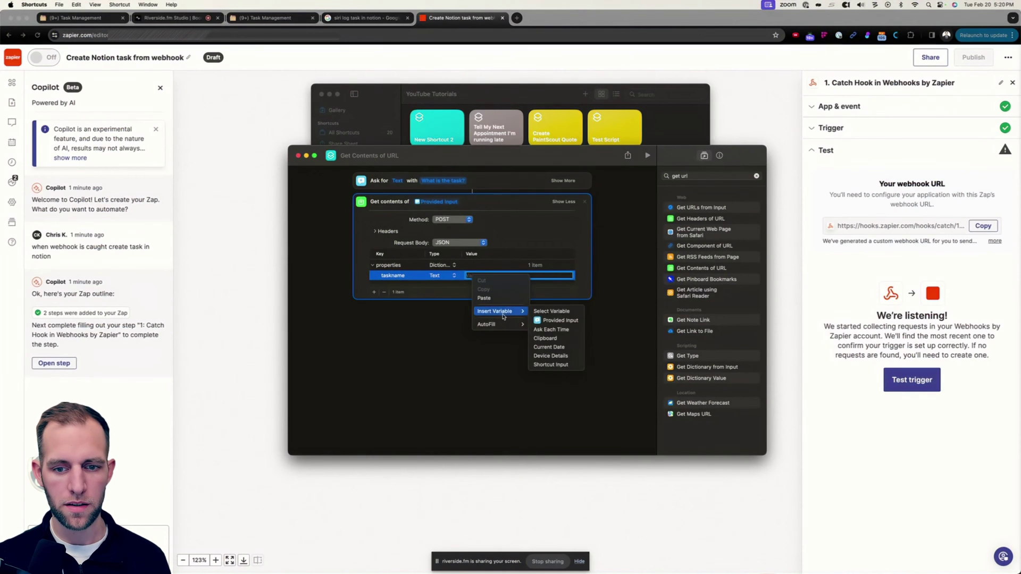
click(558, 321)
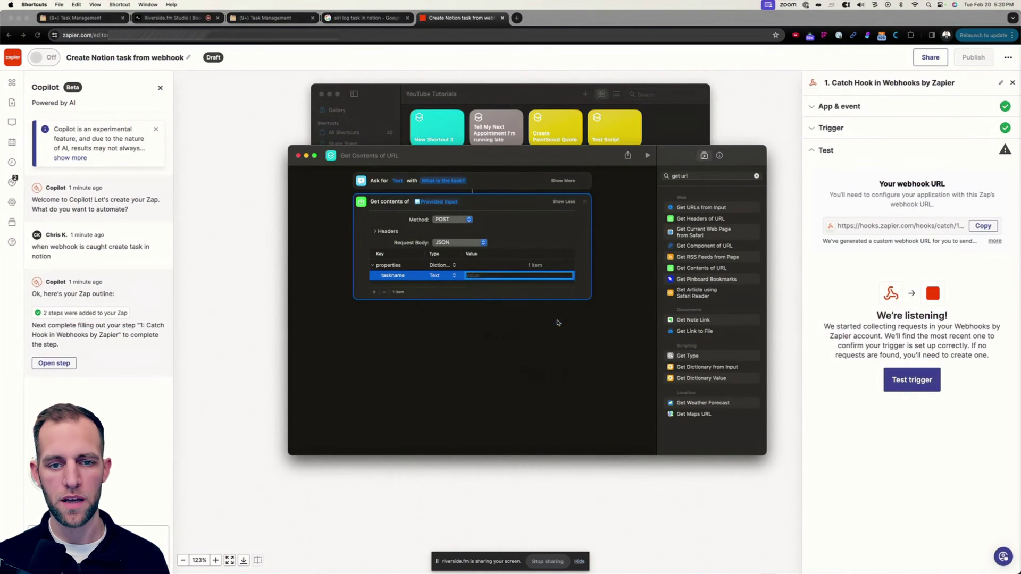
click(520, 328)
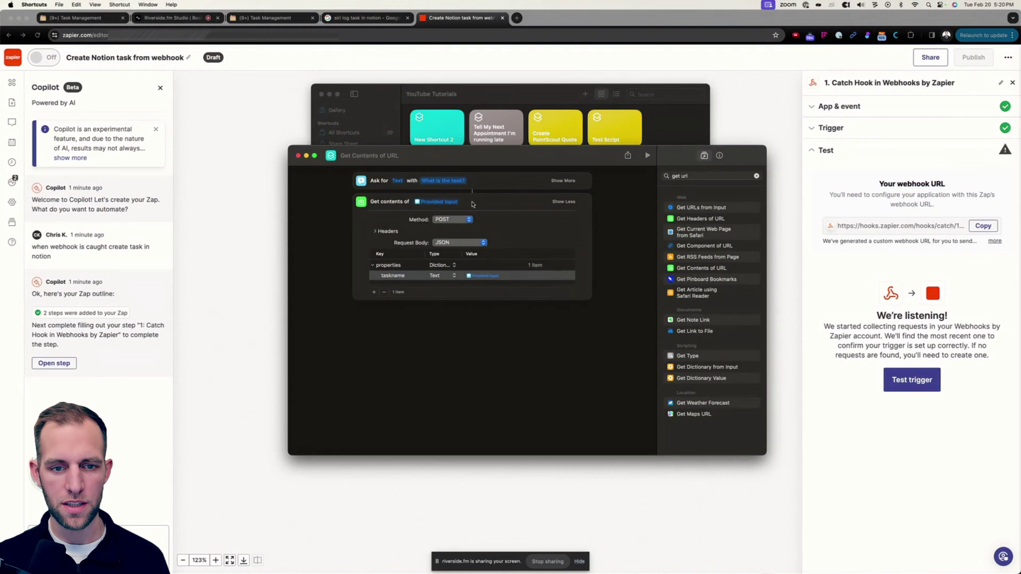
Replace Provided Input in the URL field with the copied Zapier webhook URL, then start the trigger test
click(454, 210)
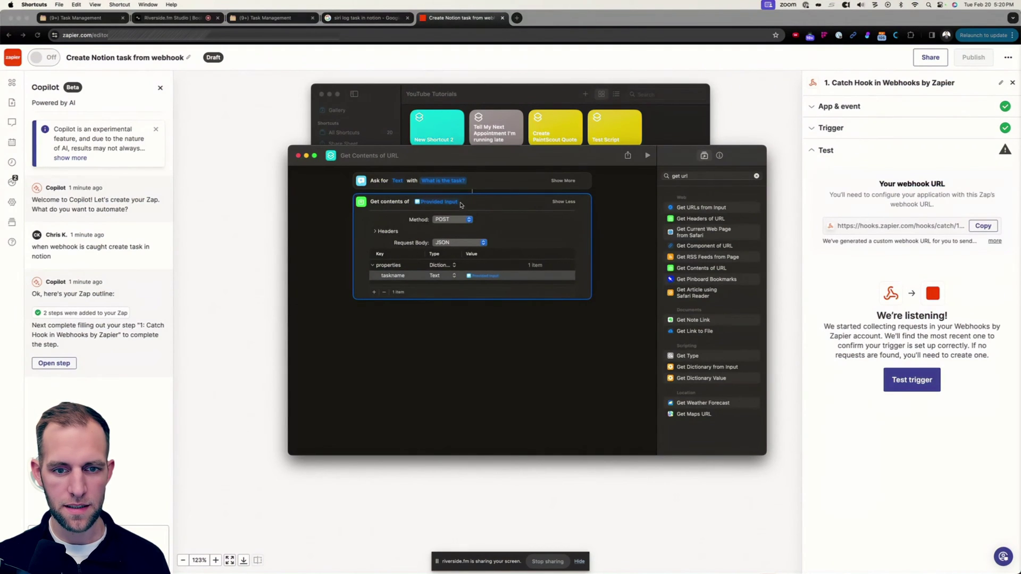
drag(460, 205, 409, 202)
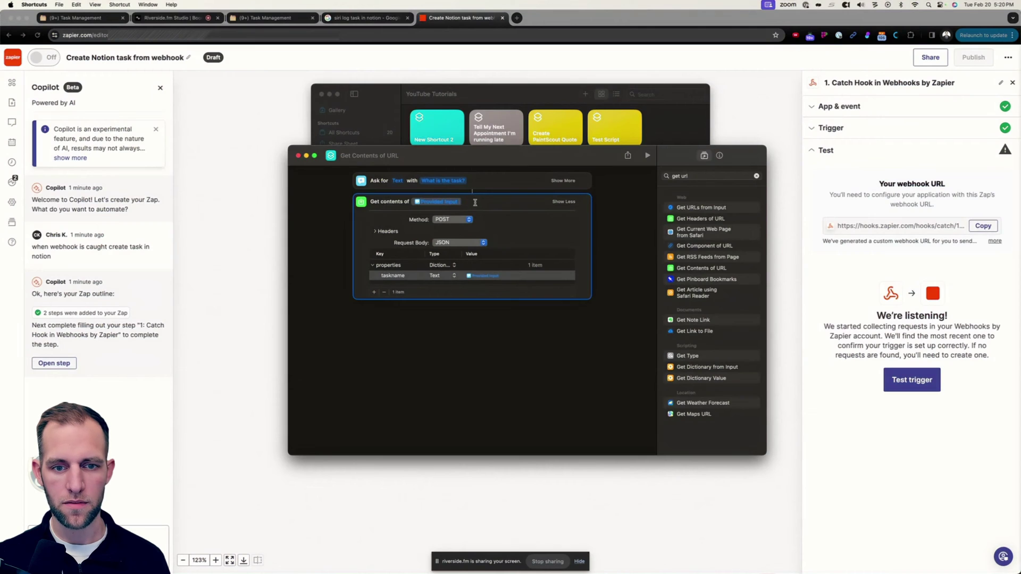
click(780, 143)
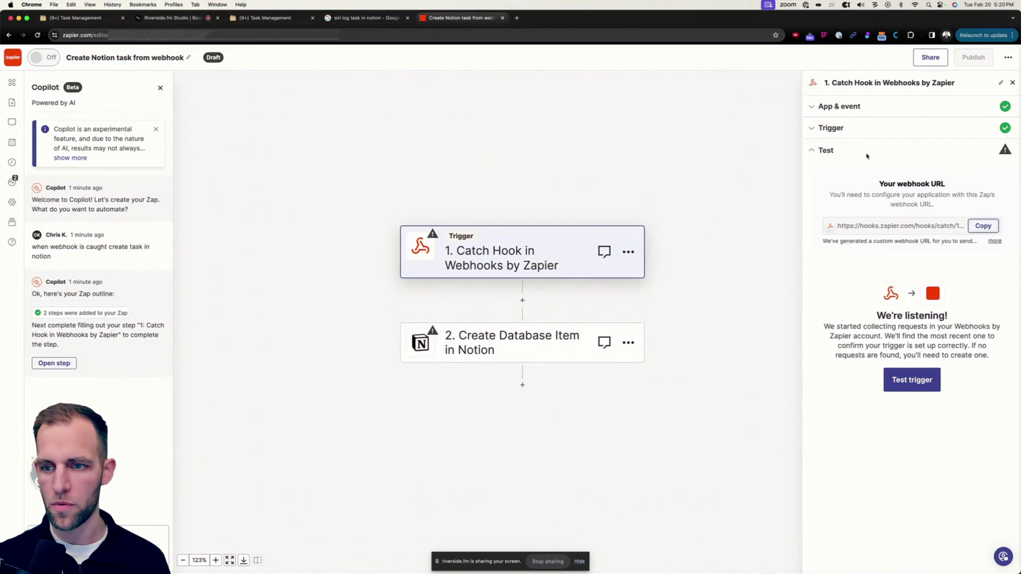
click(973, 224)
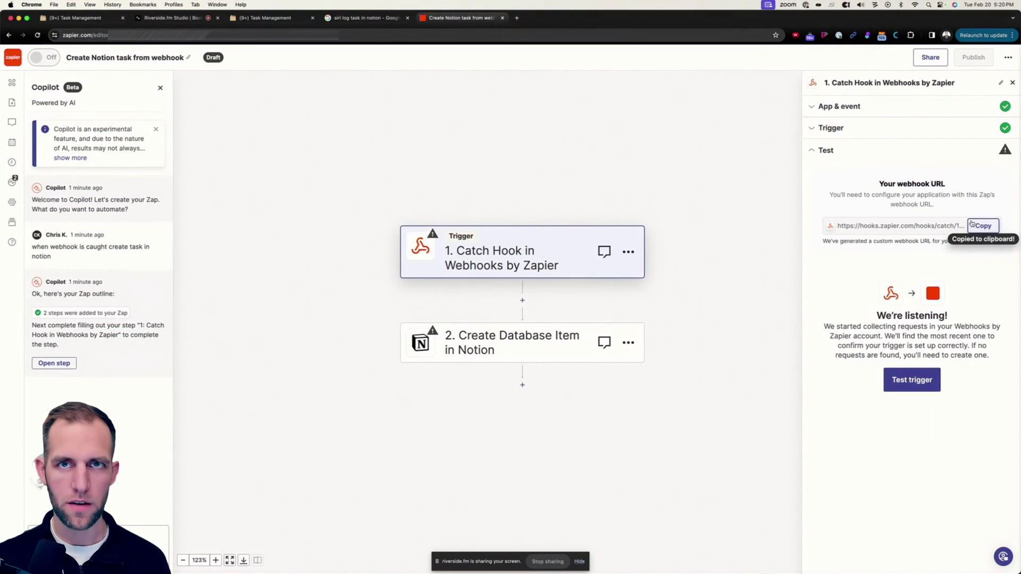
key(super+Tab)
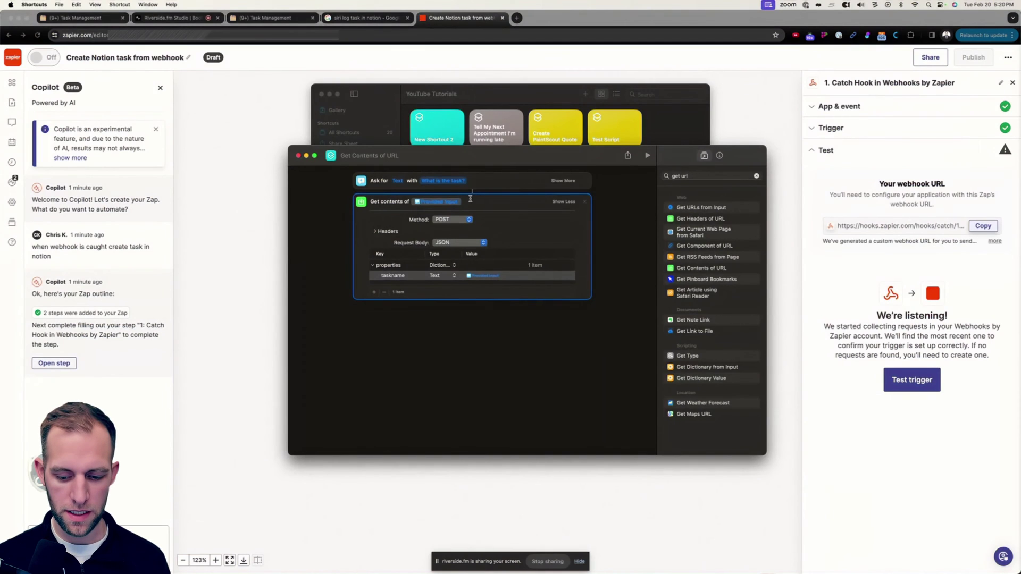
click(470, 199)
key(BackSpace)
key(super+v)
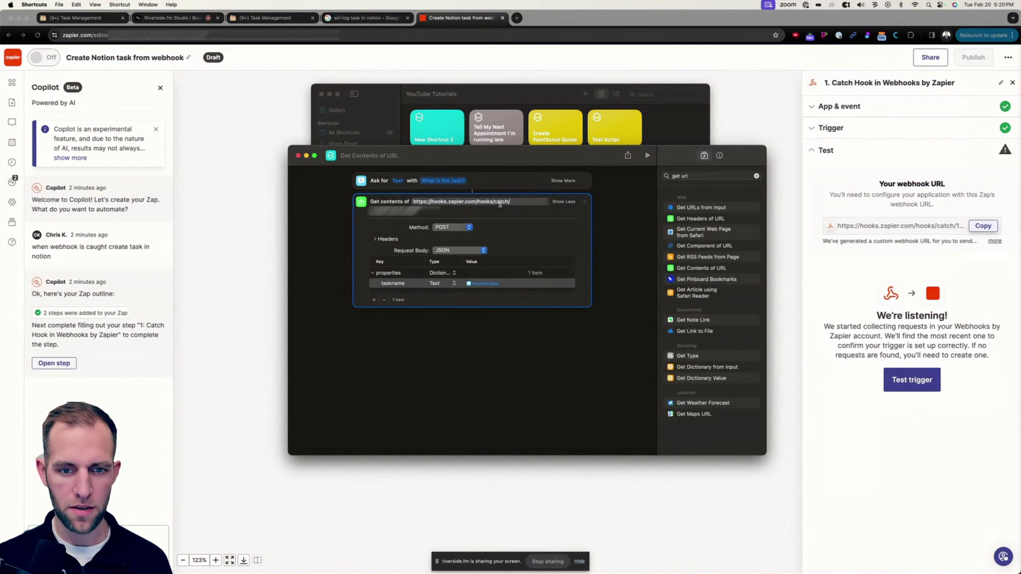
triple_click(459, 201)
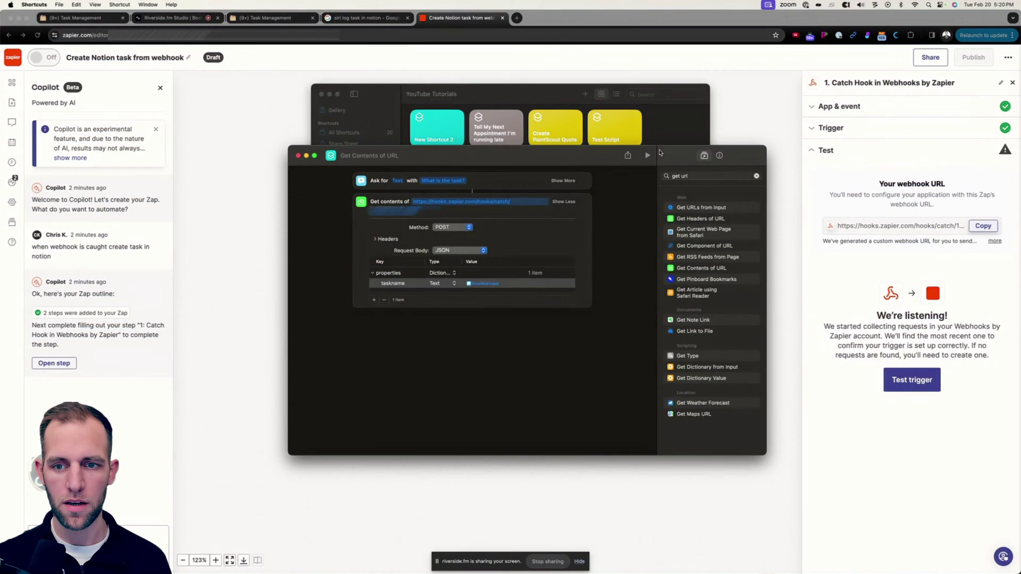
click(912, 380)
Run the shortcut with the task 'This is a test task' and check Zapier's received request
key(super+Tab)
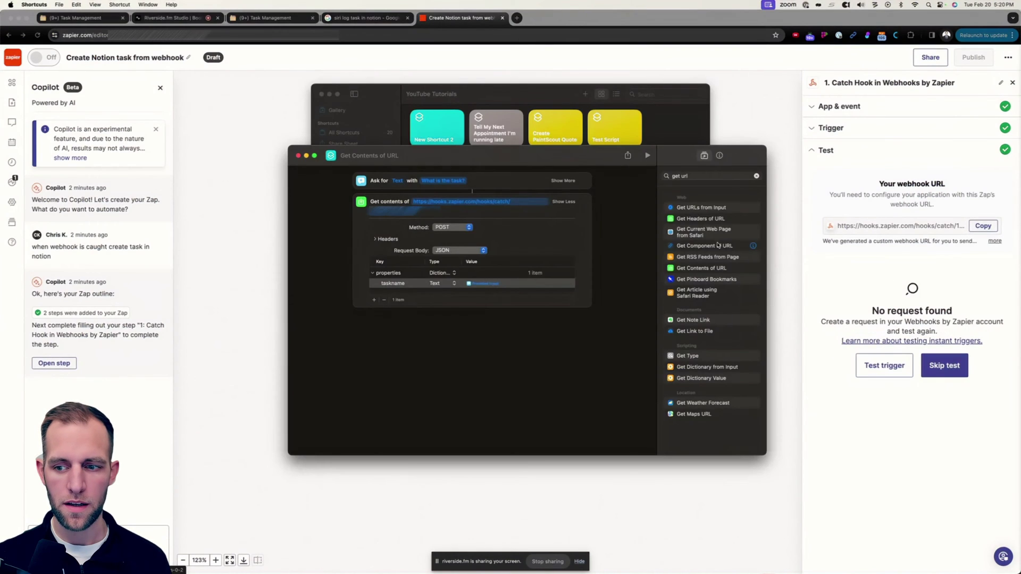
click(648, 156)
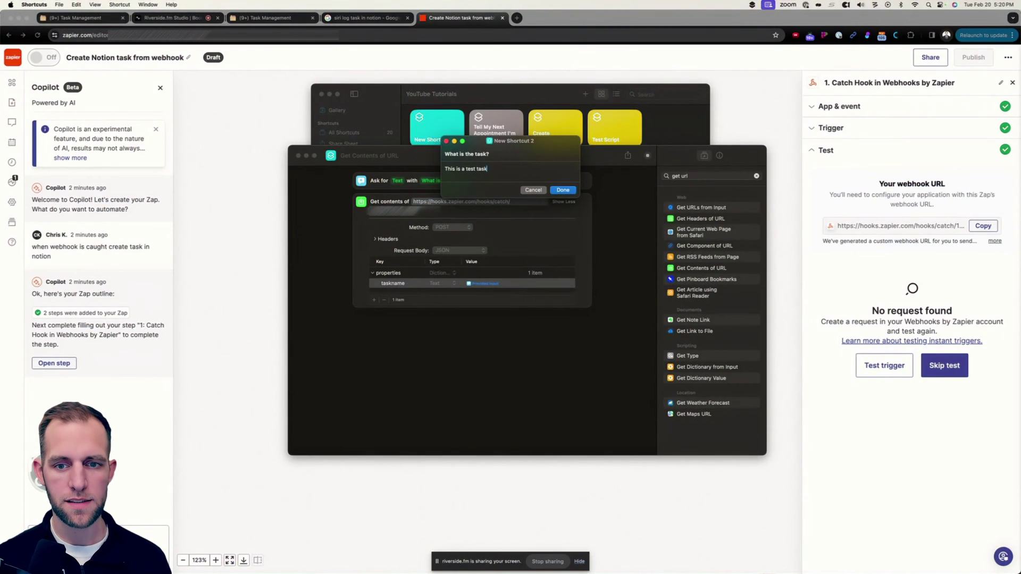
click(561, 190)
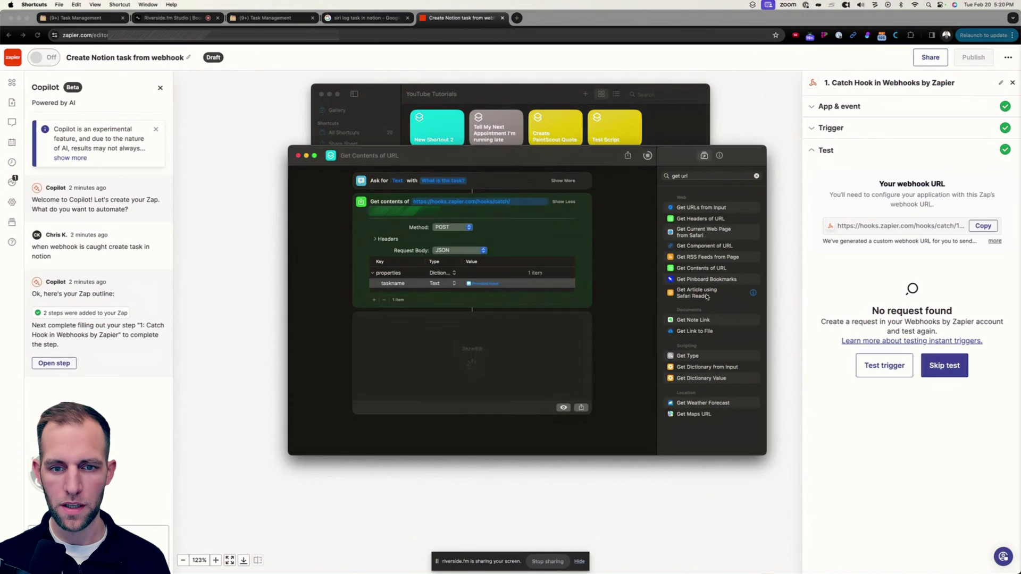
click(910, 366)
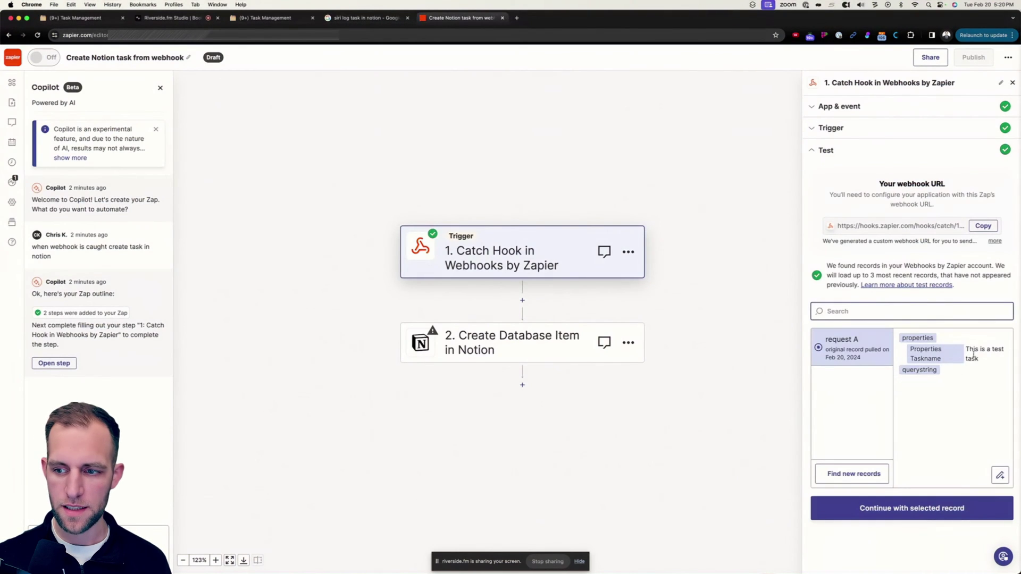
Connect the Notion step to the first Notion account and the Tasks database
click(540, 348)
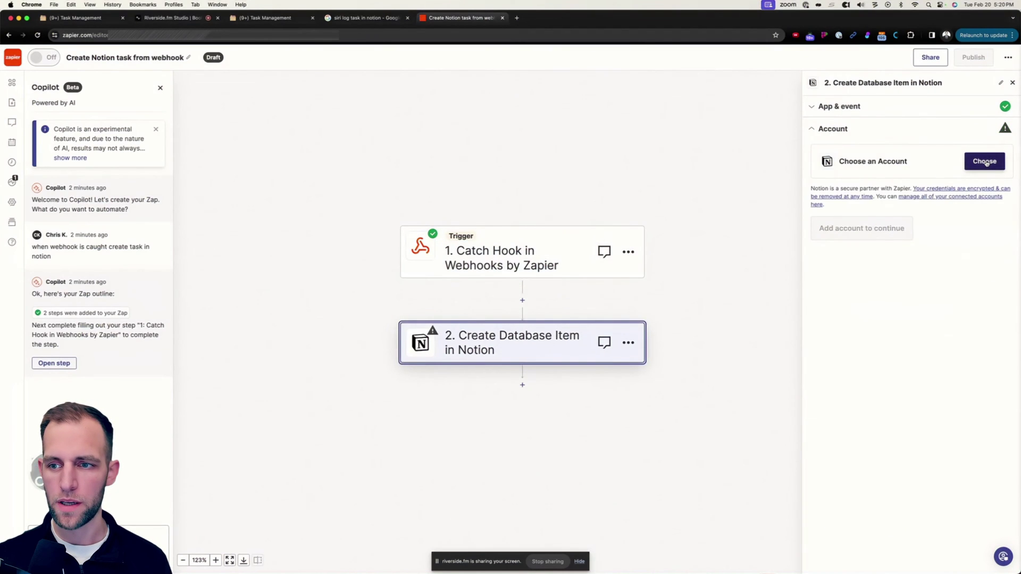
click(988, 163)
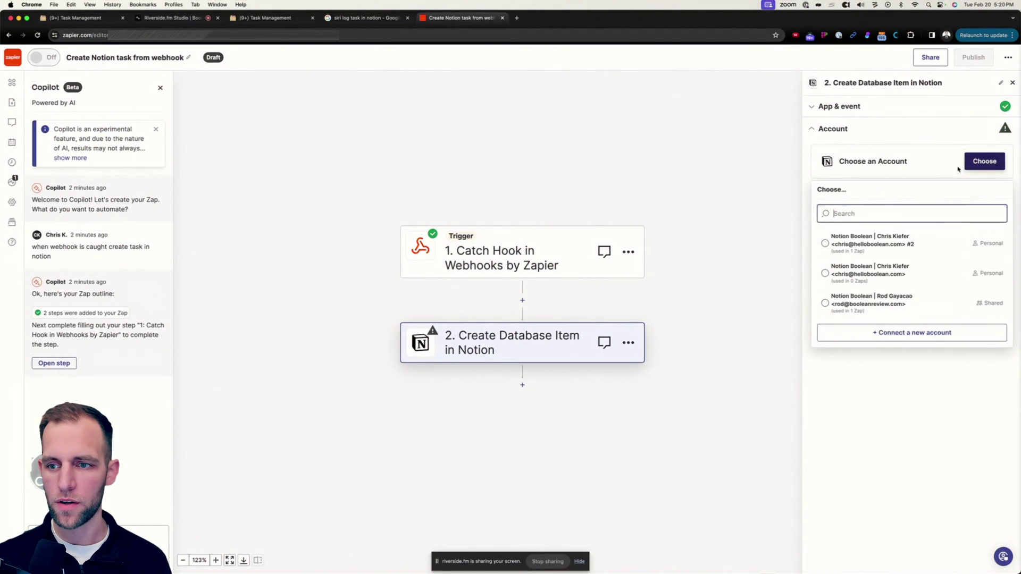
click(890, 242)
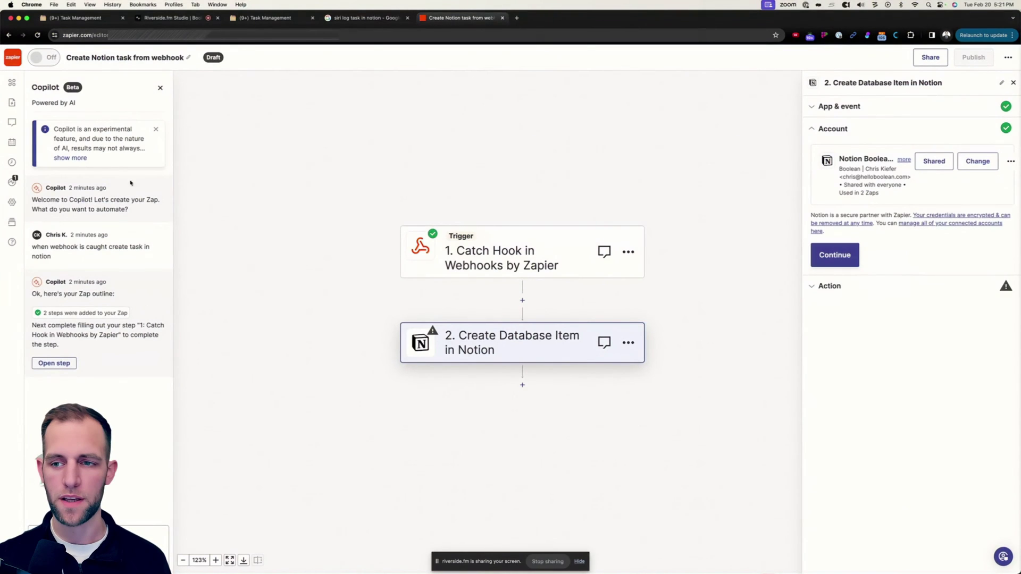
click(843, 257)
click(852, 189)
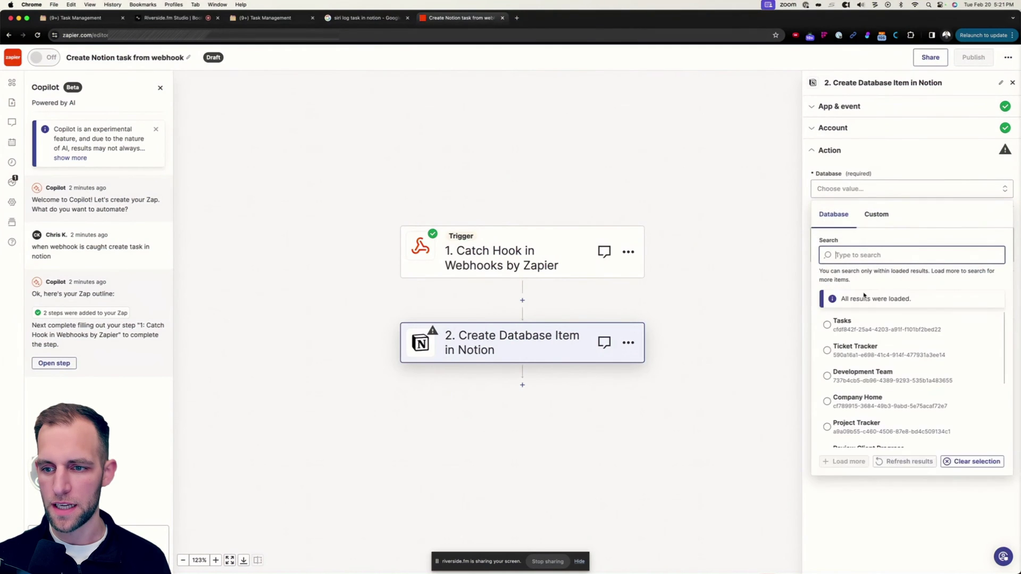
click(830, 326)
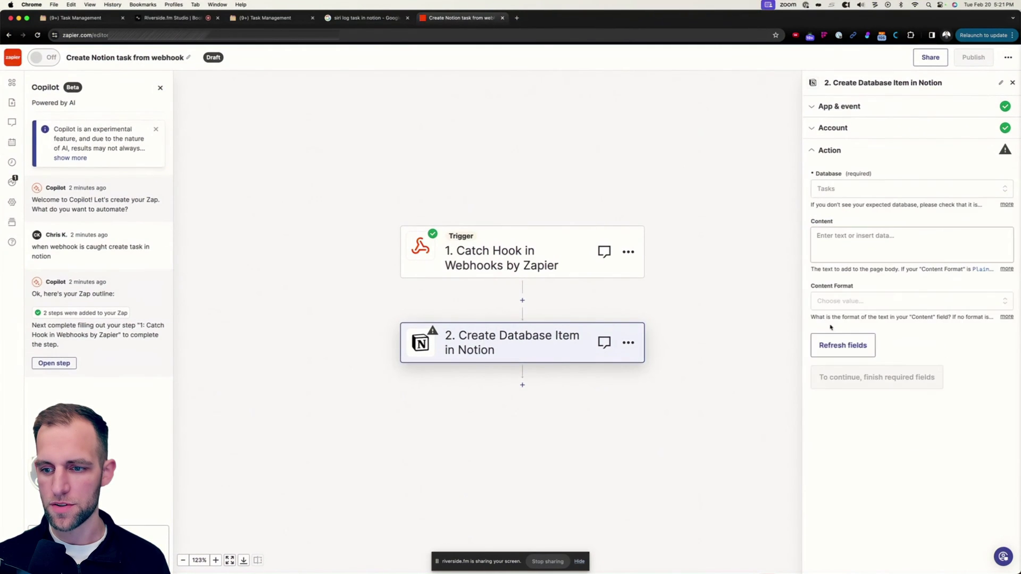
Map Task name to the webhook Taskname and set both Owner and Assignee to the user
click(893, 235)
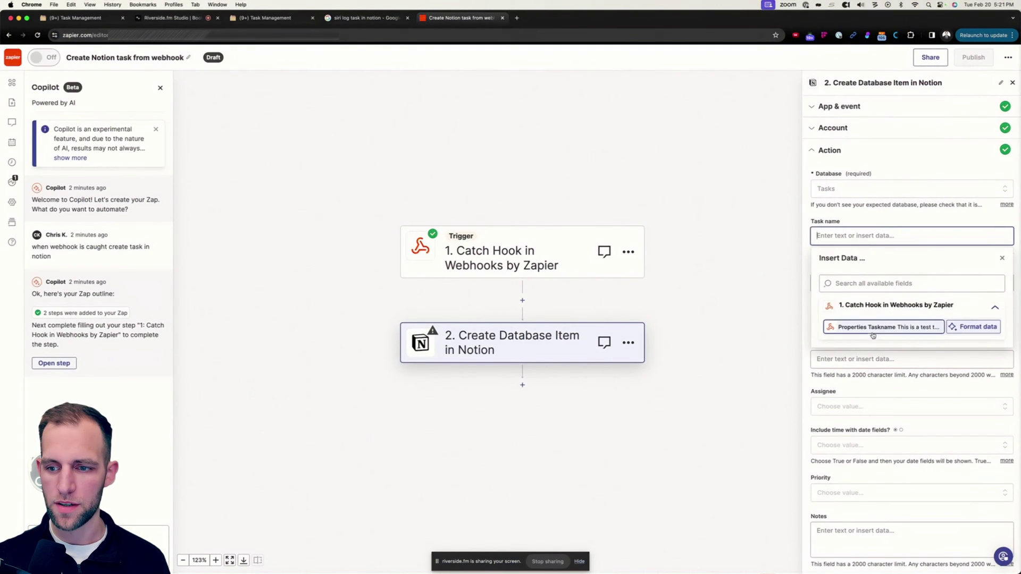
click(874, 327)
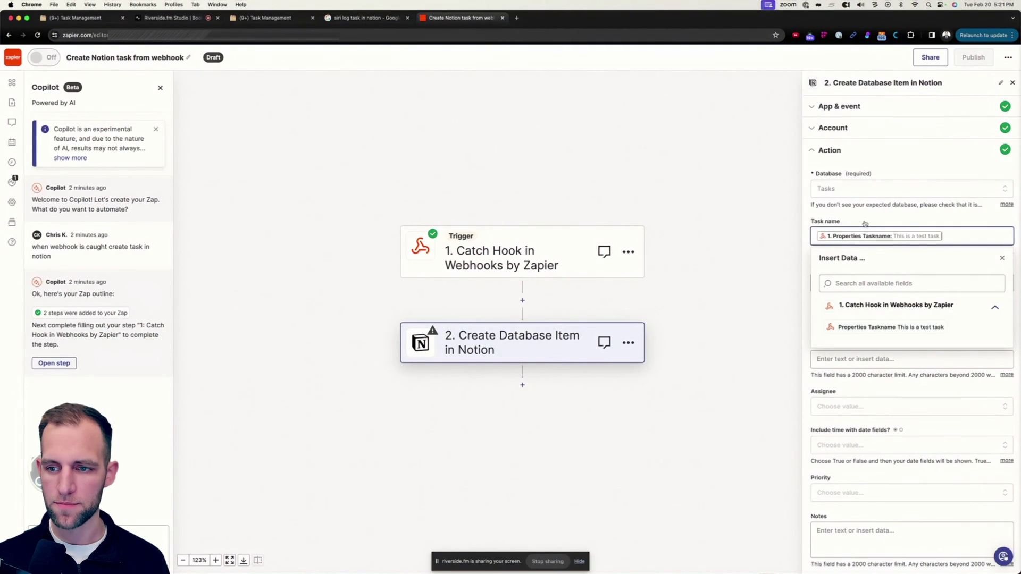
scroll(865, 223, down, 3)
click(851, 205)
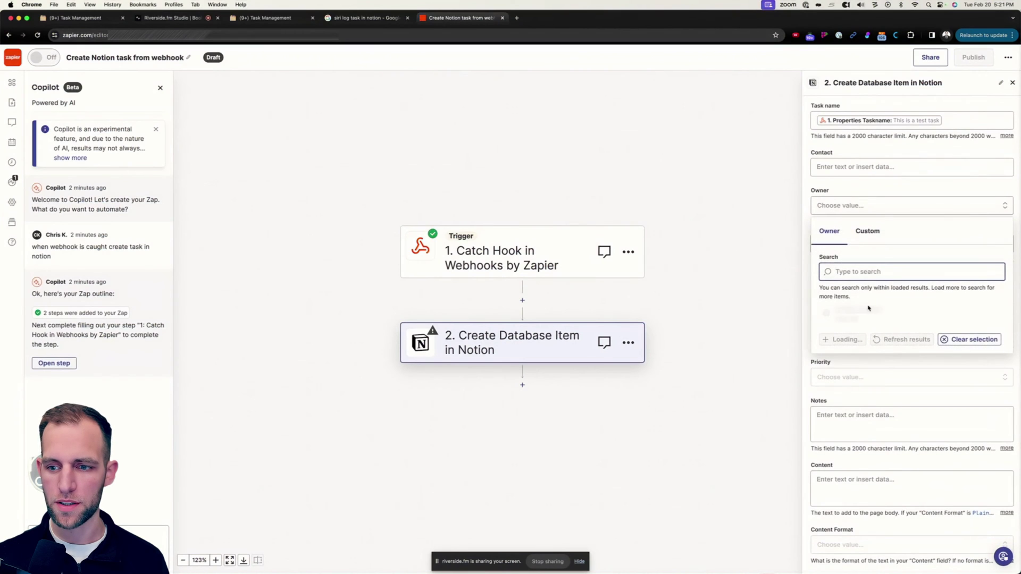
scroll(848, 387, down, 2)
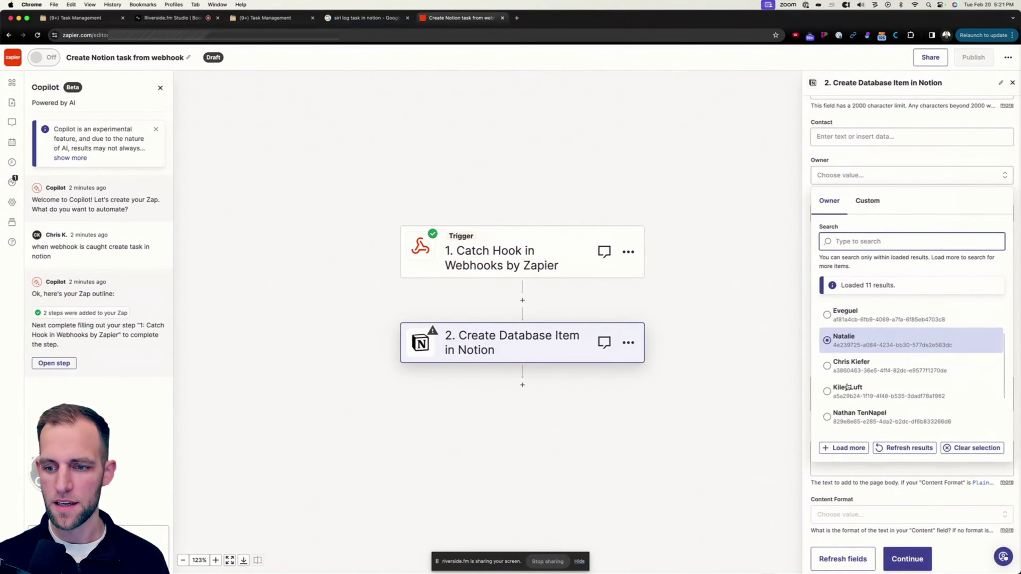
click(850, 366)
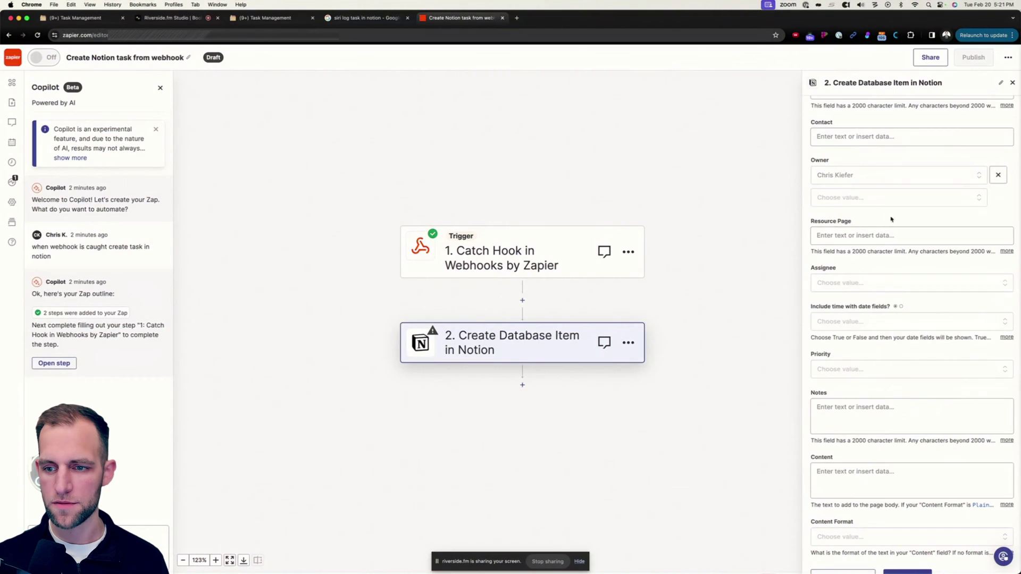
click(851, 282)
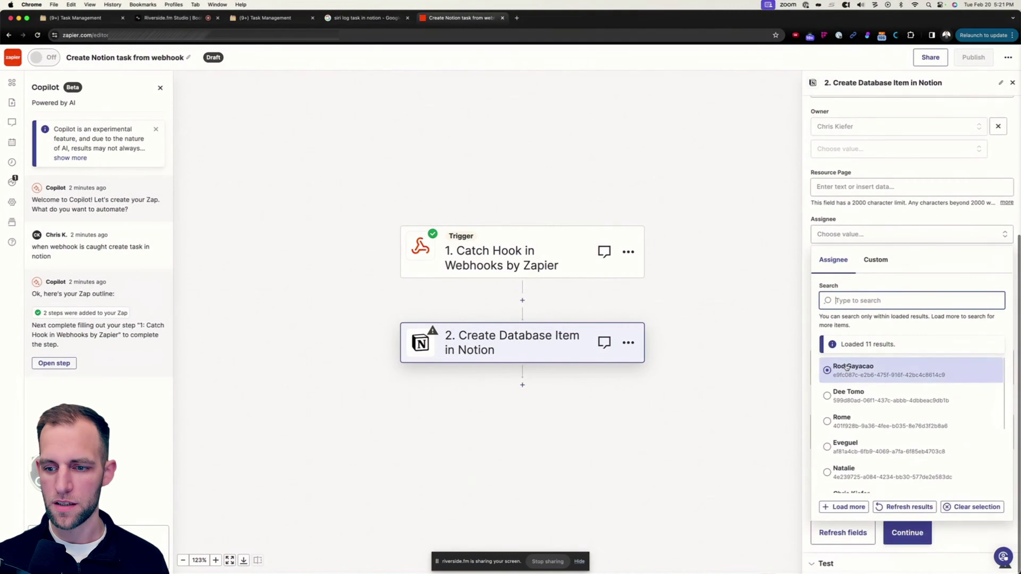
scroll(840, 453, down, 1)
click(840, 440)
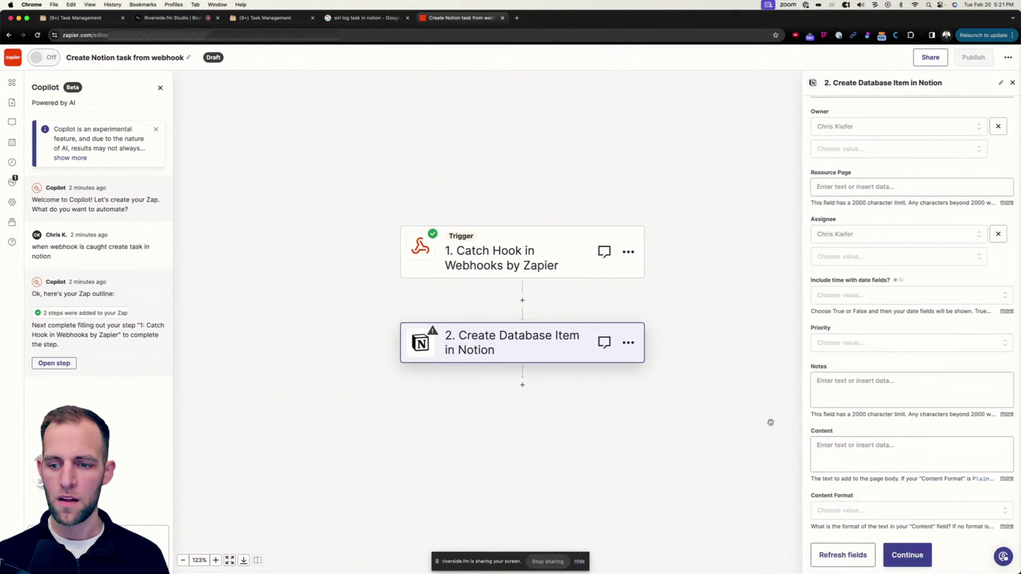
Prefix the Task name with 'Siri - ' and continue to the step's test preview
scroll(893, 375, up, 3)
click(813, 212)
text(Siri )
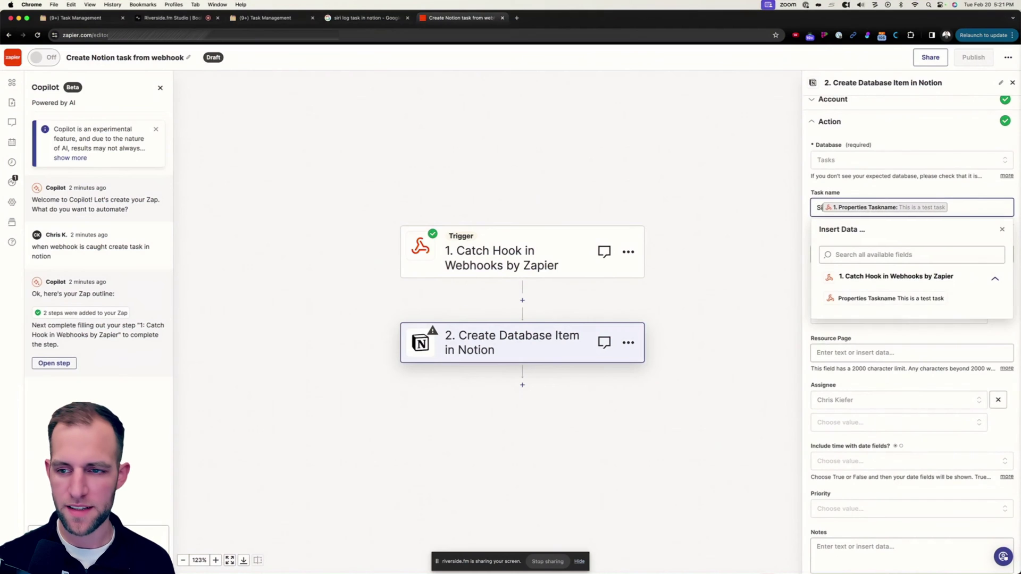
text(-)
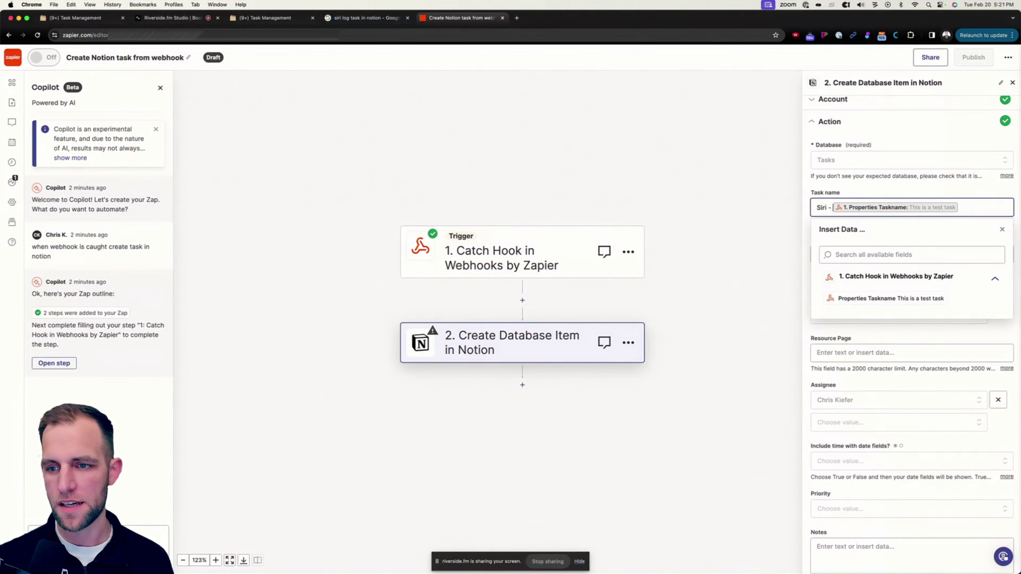
click(820, 200)
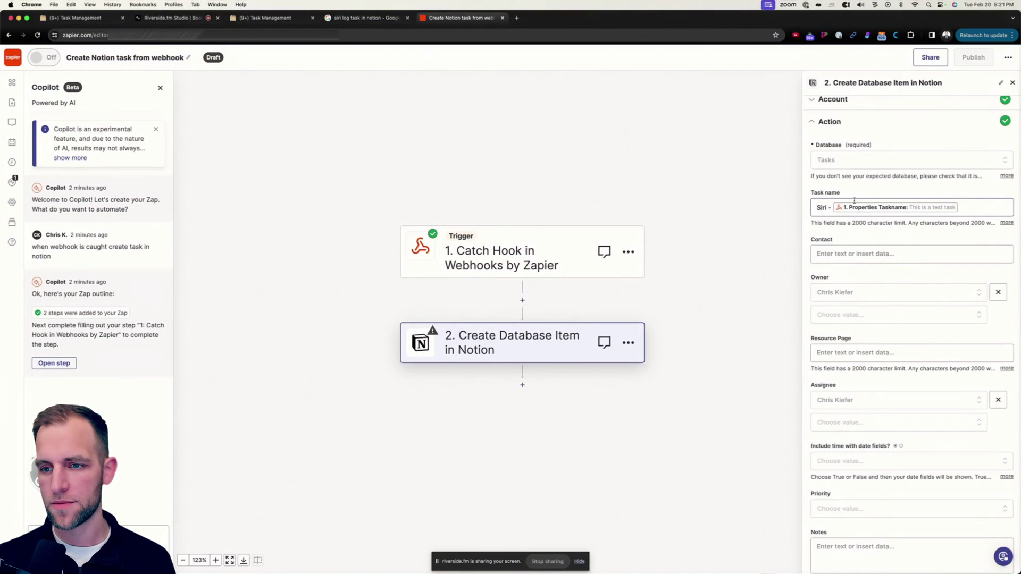
scroll(866, 316, down, 10)
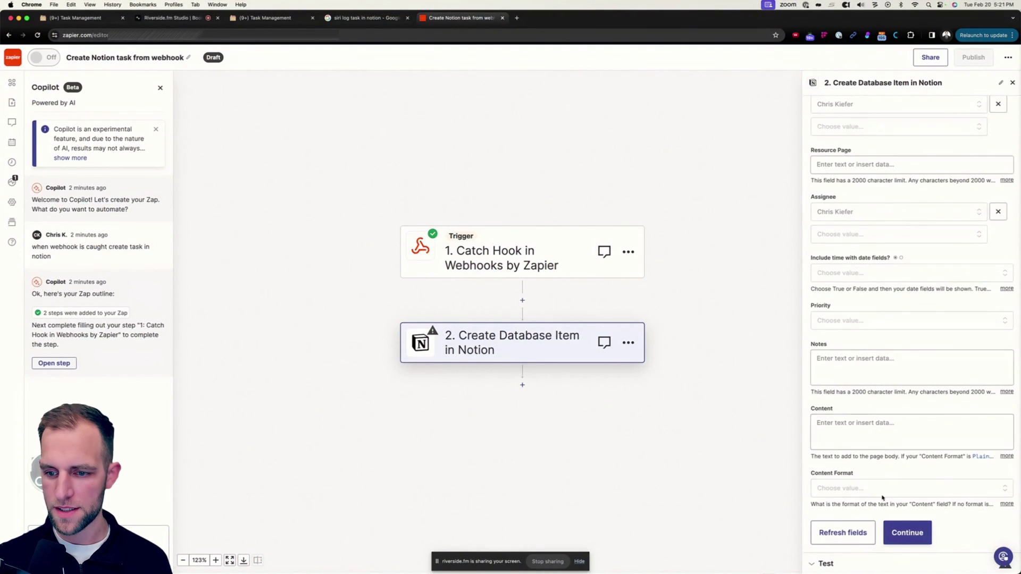
click(923, 531)
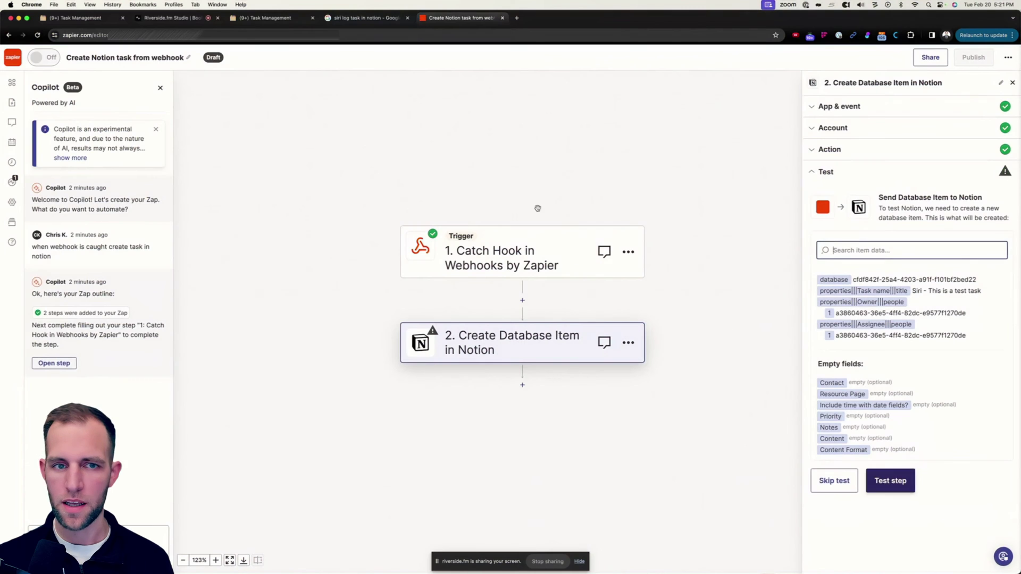
Test the Notion step and verify 'Siri - This is a test task' appears in Notion Tasks
click(266, 18)
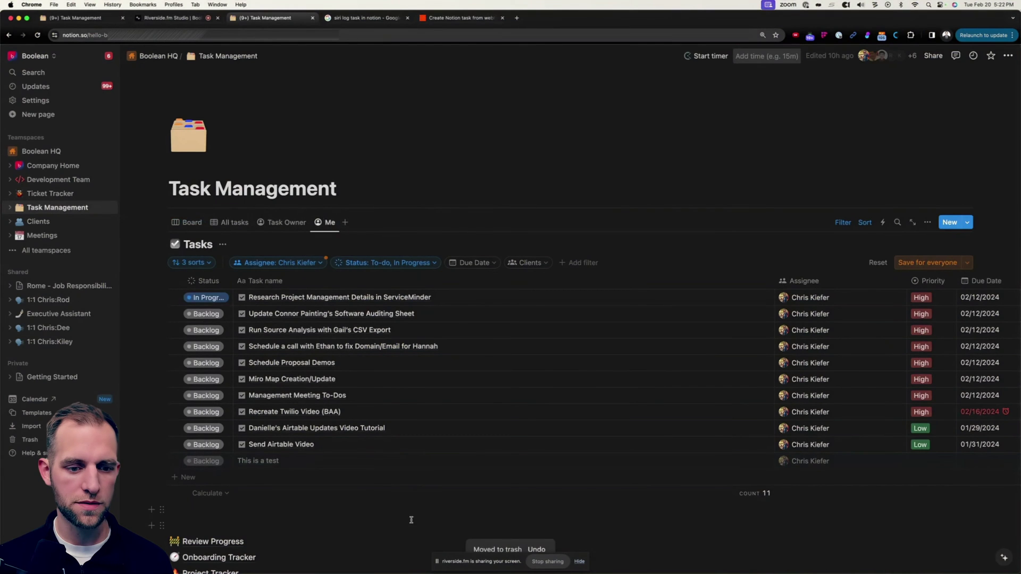
click(461, 17)
click(901, 486)
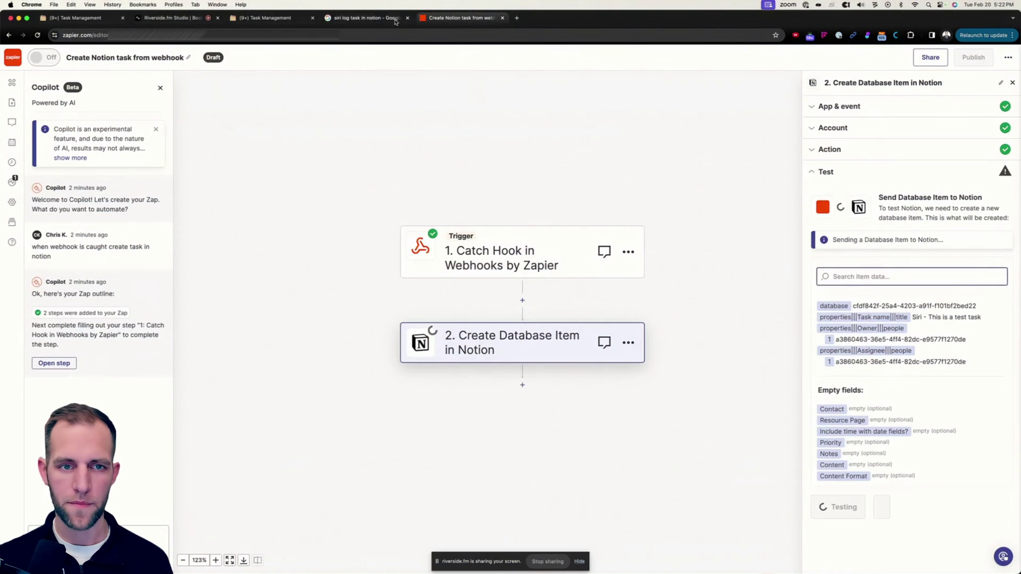
click(240, 18)
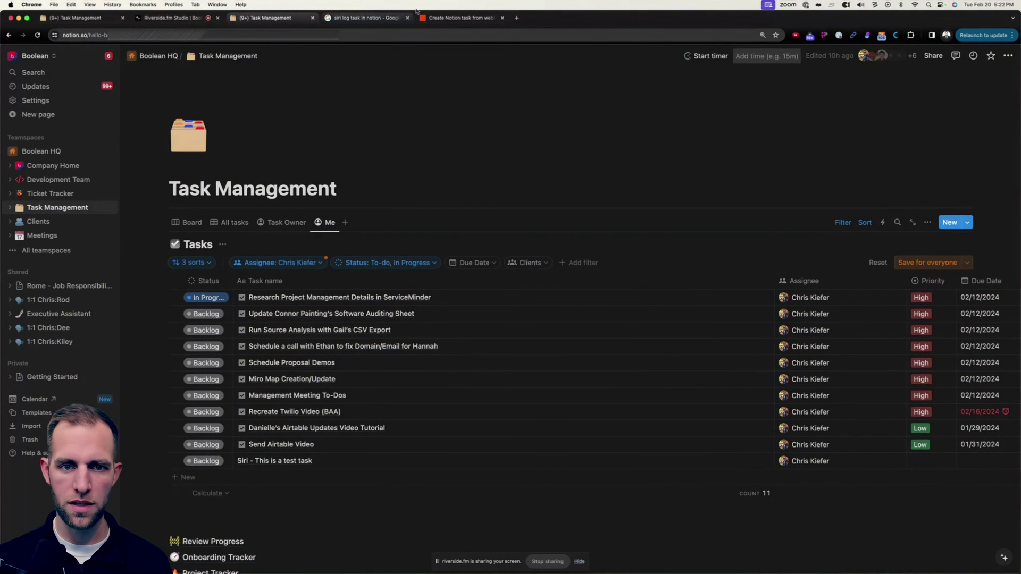
click(479, 18)
Set the Notion action's Priority to Low, continue, and publish the zap
click(830, 149)
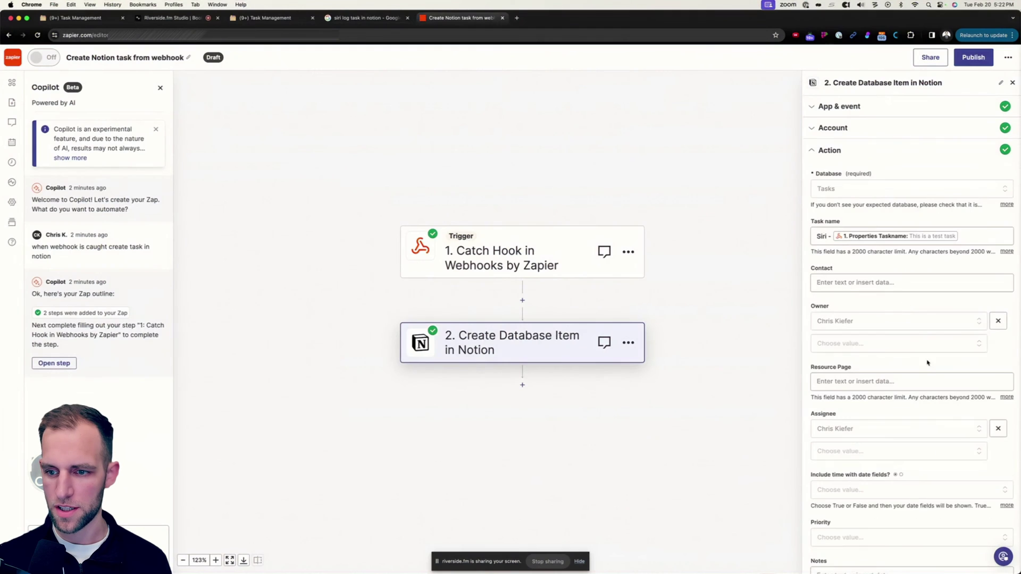
scroll(853, 396, down, 5)
click(853, 396)
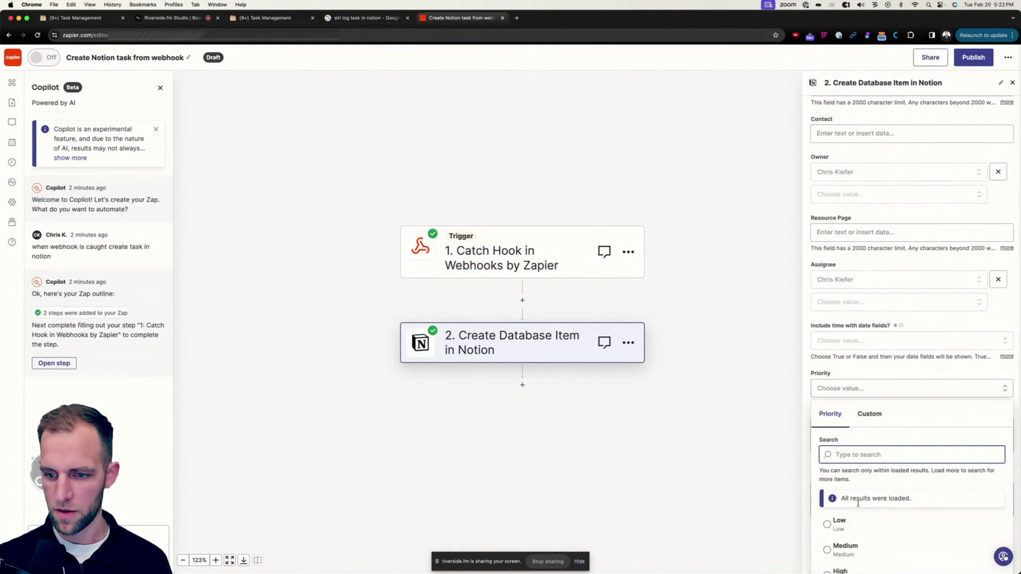
click(836, 520)
scroll(851, 414, down, 3)
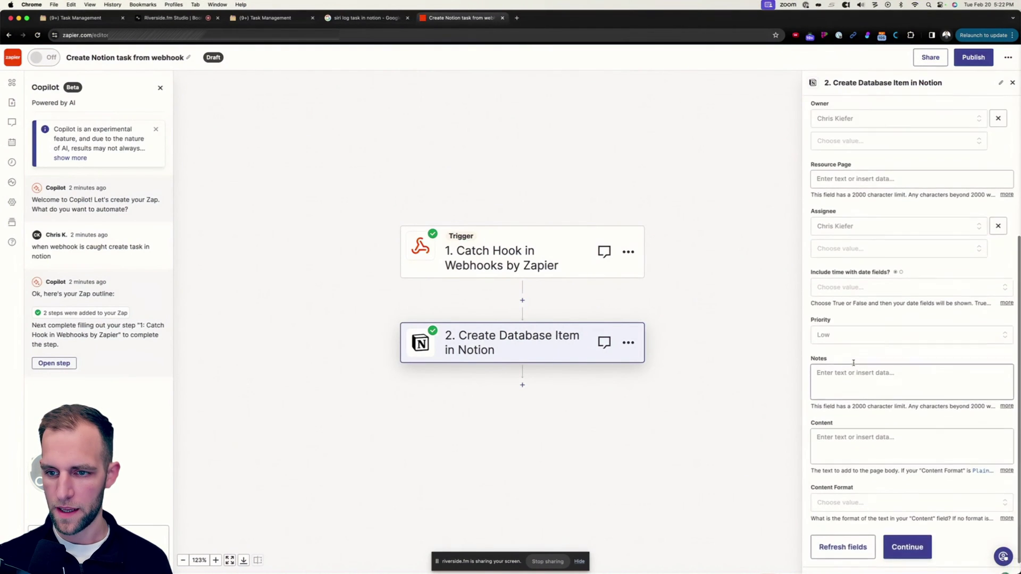
scroll(854, 367, up, 10)
scroll(856, 368, down, 10)
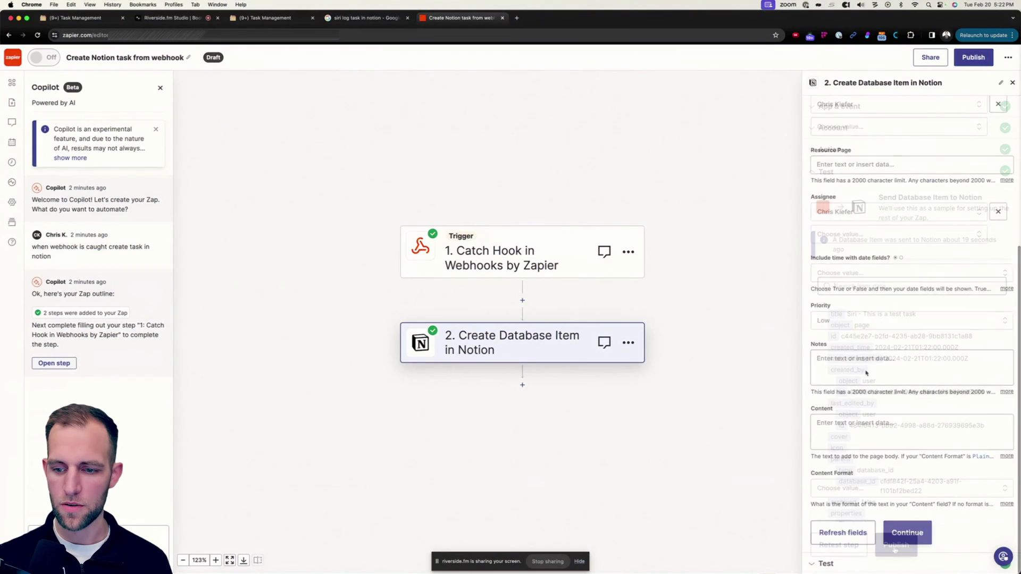
click(902, 531)
click(896, 544)
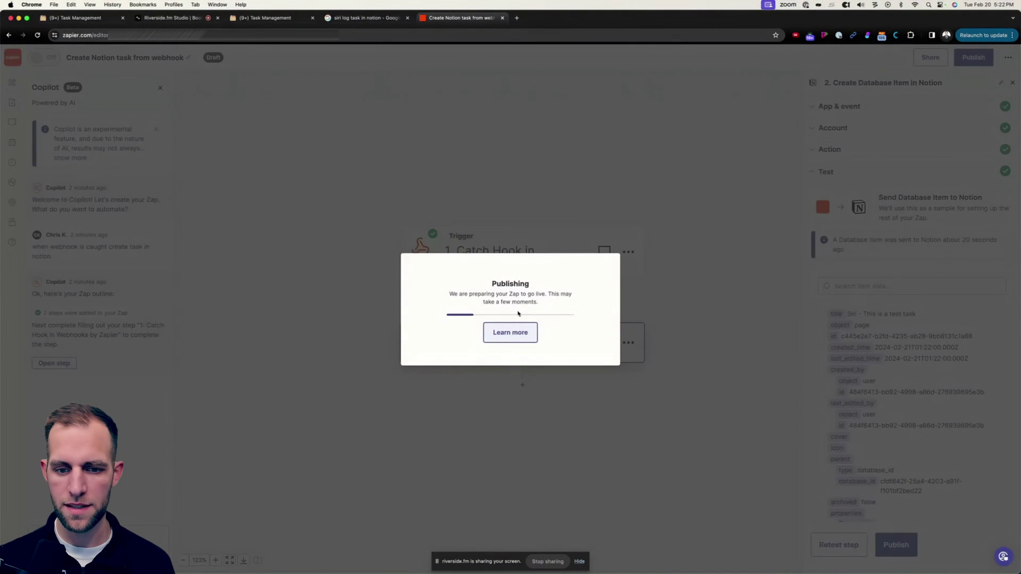
Rename the shortcut to 'Create Notion Task'
key(super+Tab)
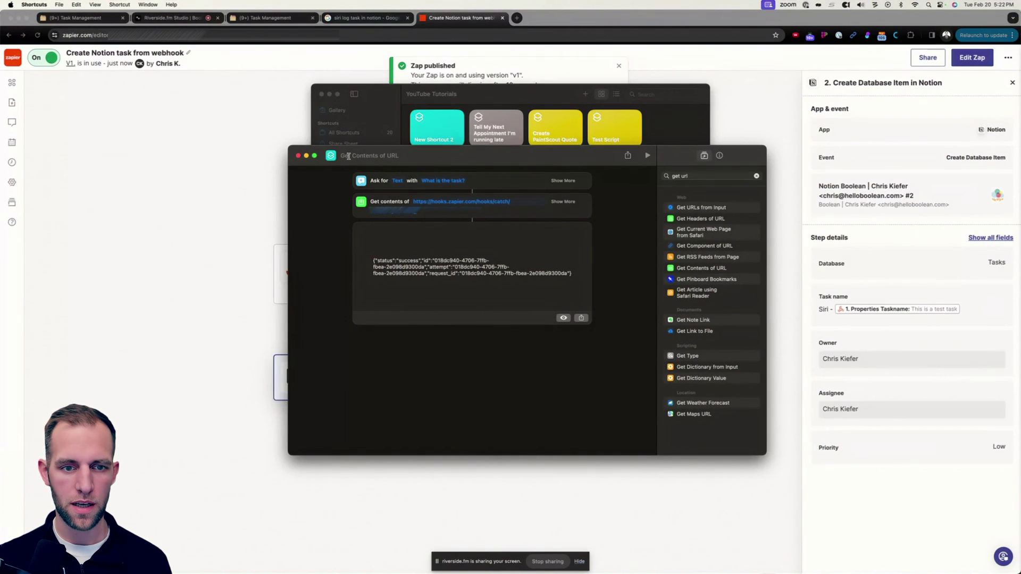
click(353, 155)
text(Create )
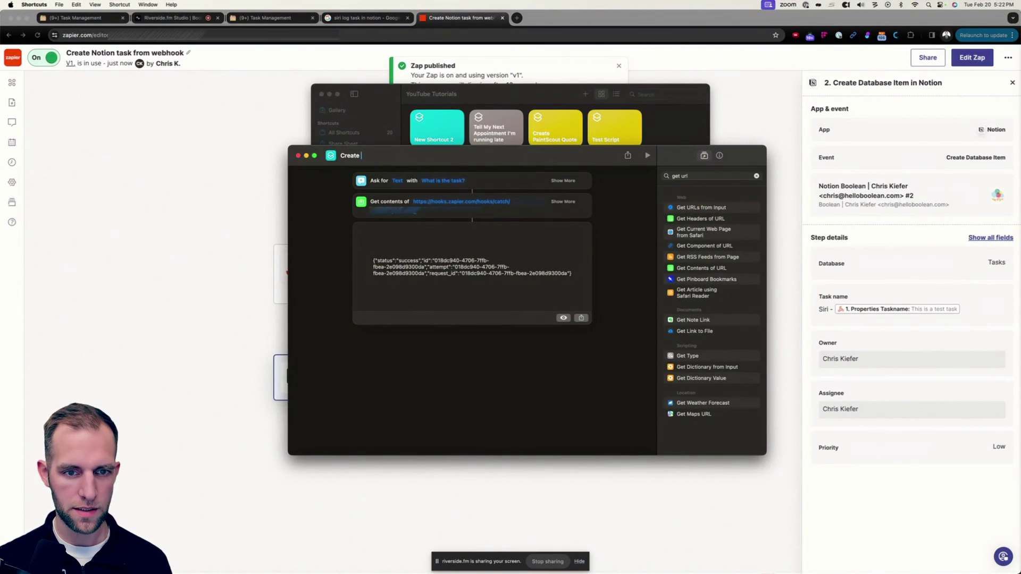
text(Notion)
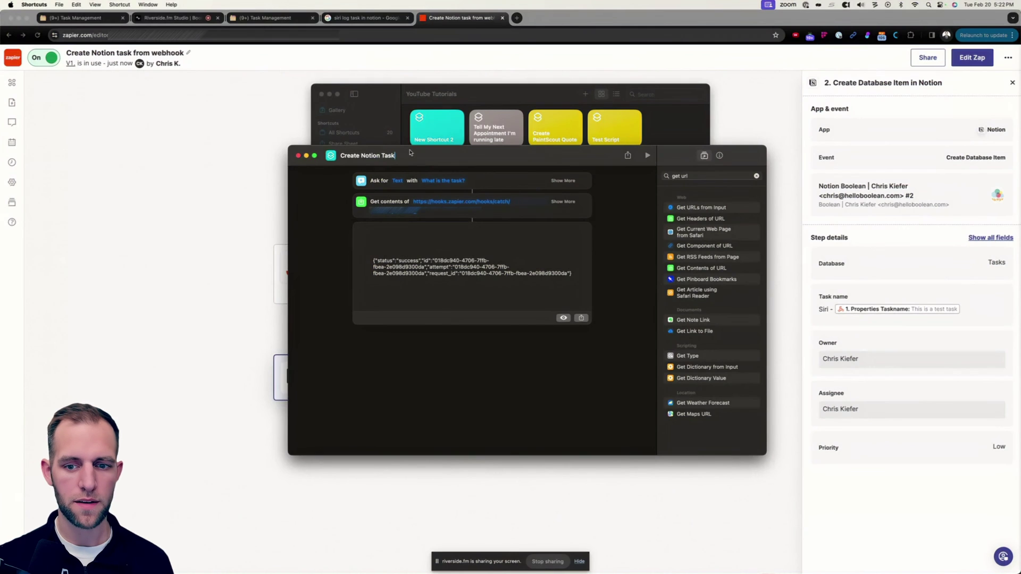
text( Task)
key(Return)
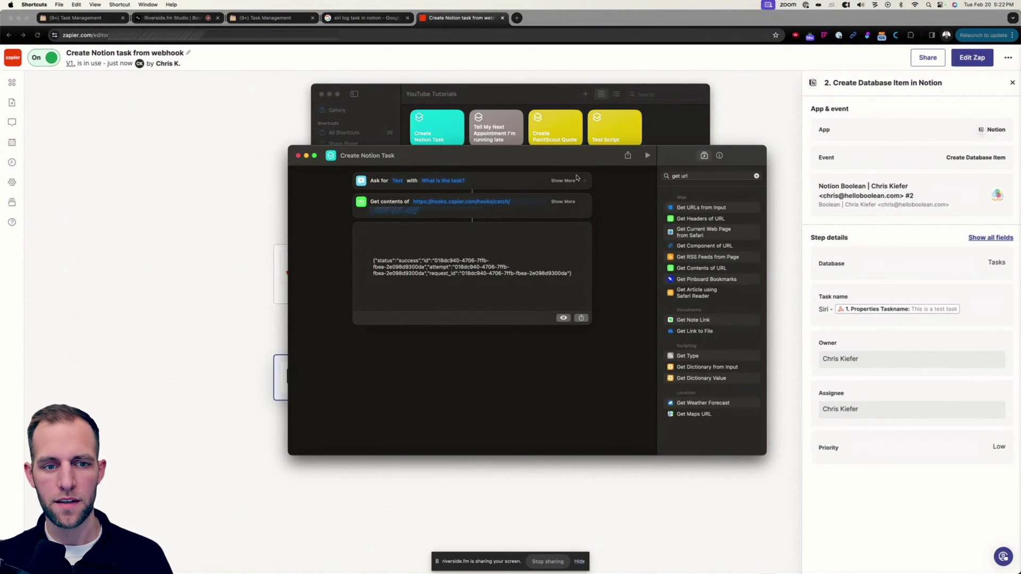
Close the Create Notion Task shortcut editor window
click(298, 156)
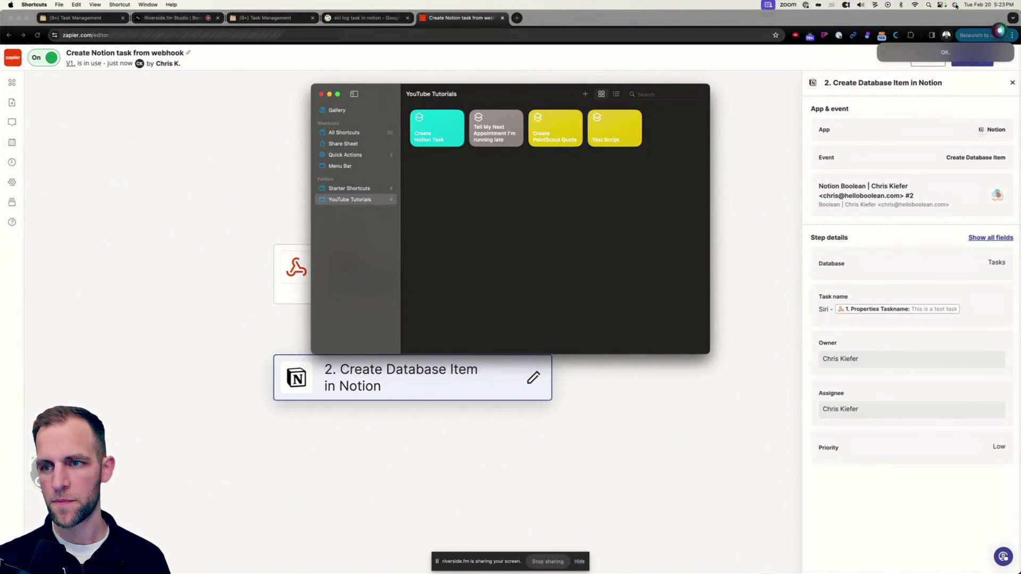
click(258, 19)
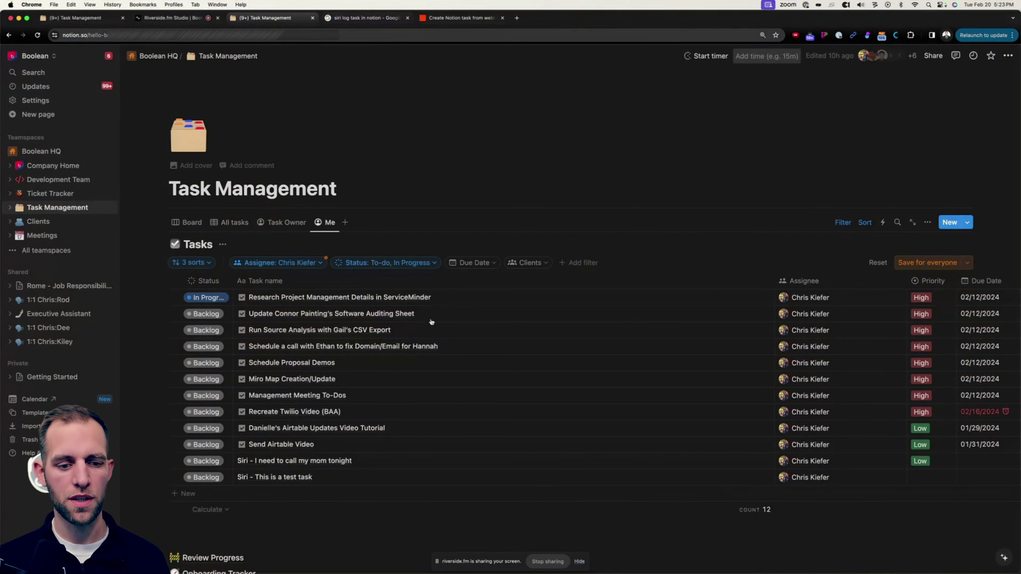